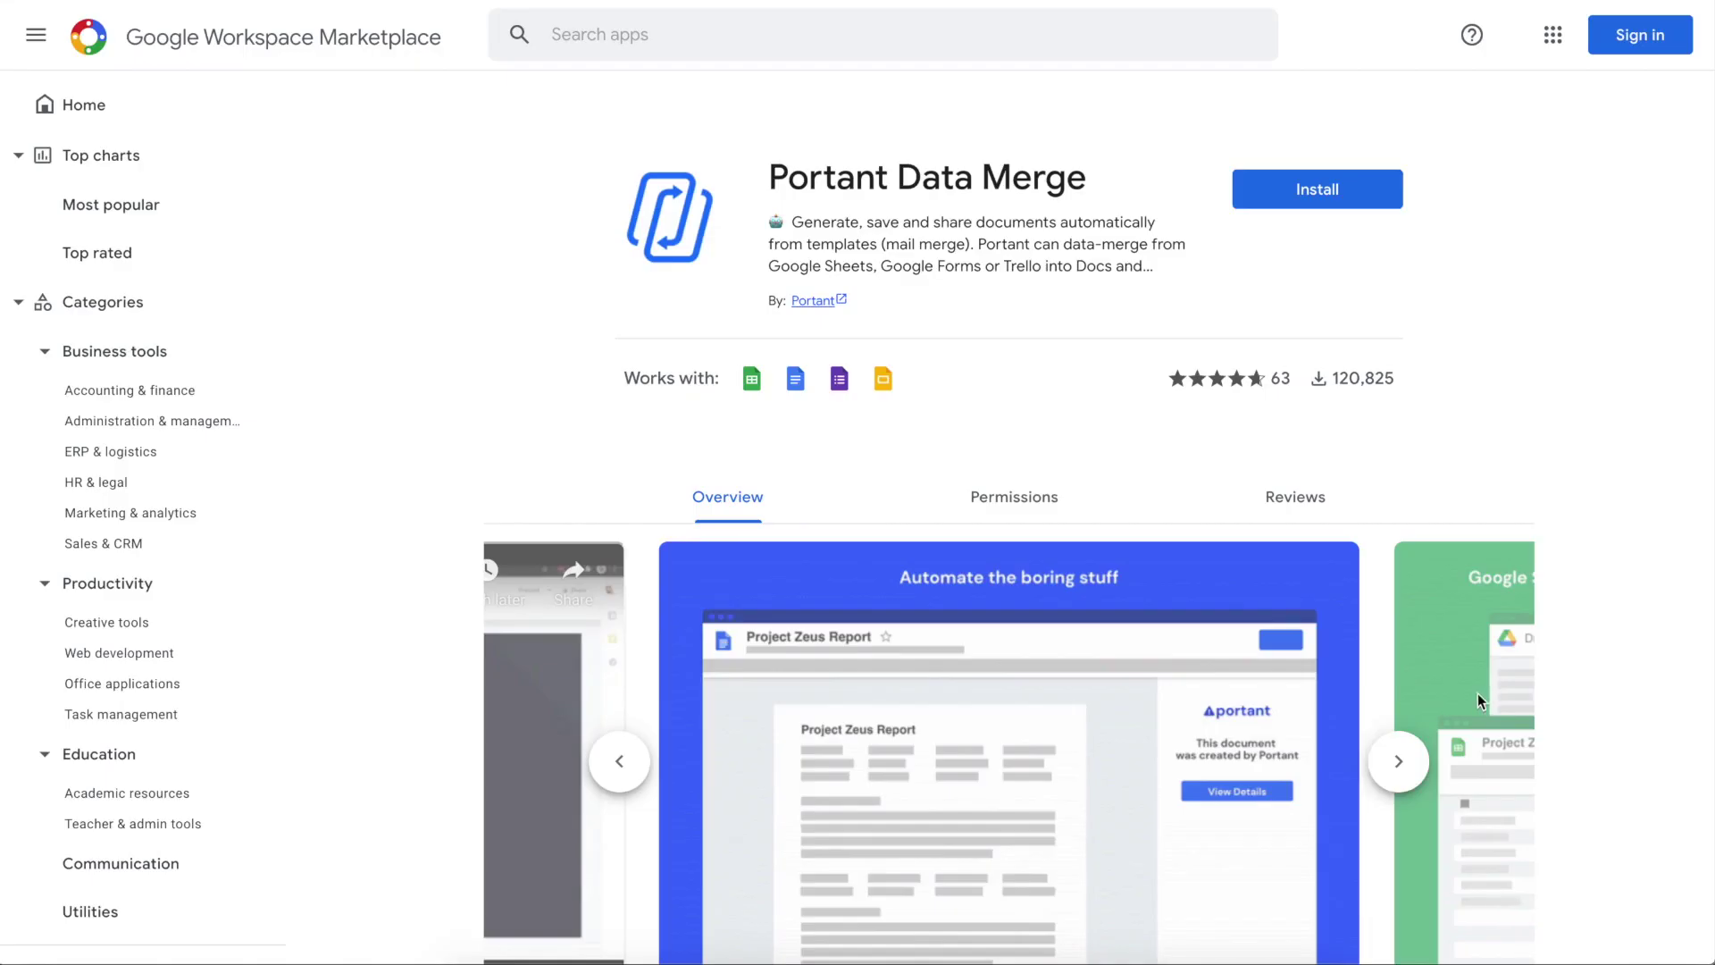
Step: Page through the Portant Data Merge listing's feature screenshots in the carousel
{"action": "scroll", "coordinate": [1478, 693], "scroll_direction": "down", "scroll_amount": 2}
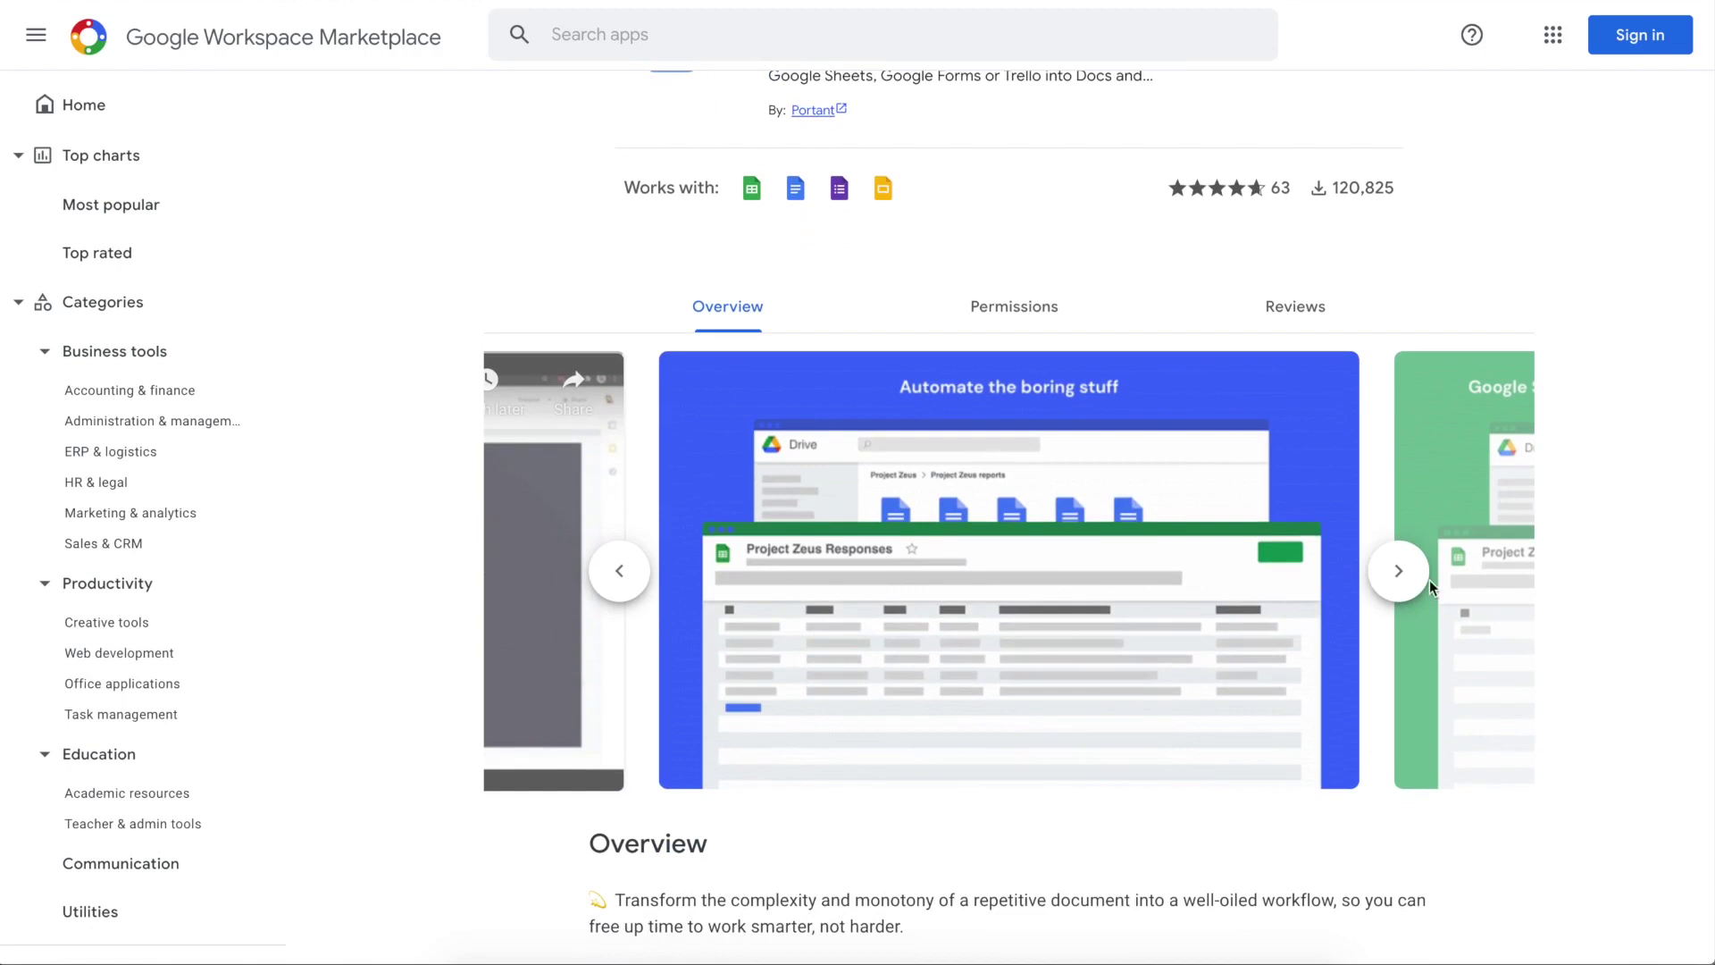
{"action": "left_click", "coordinate": [1401, 571]}
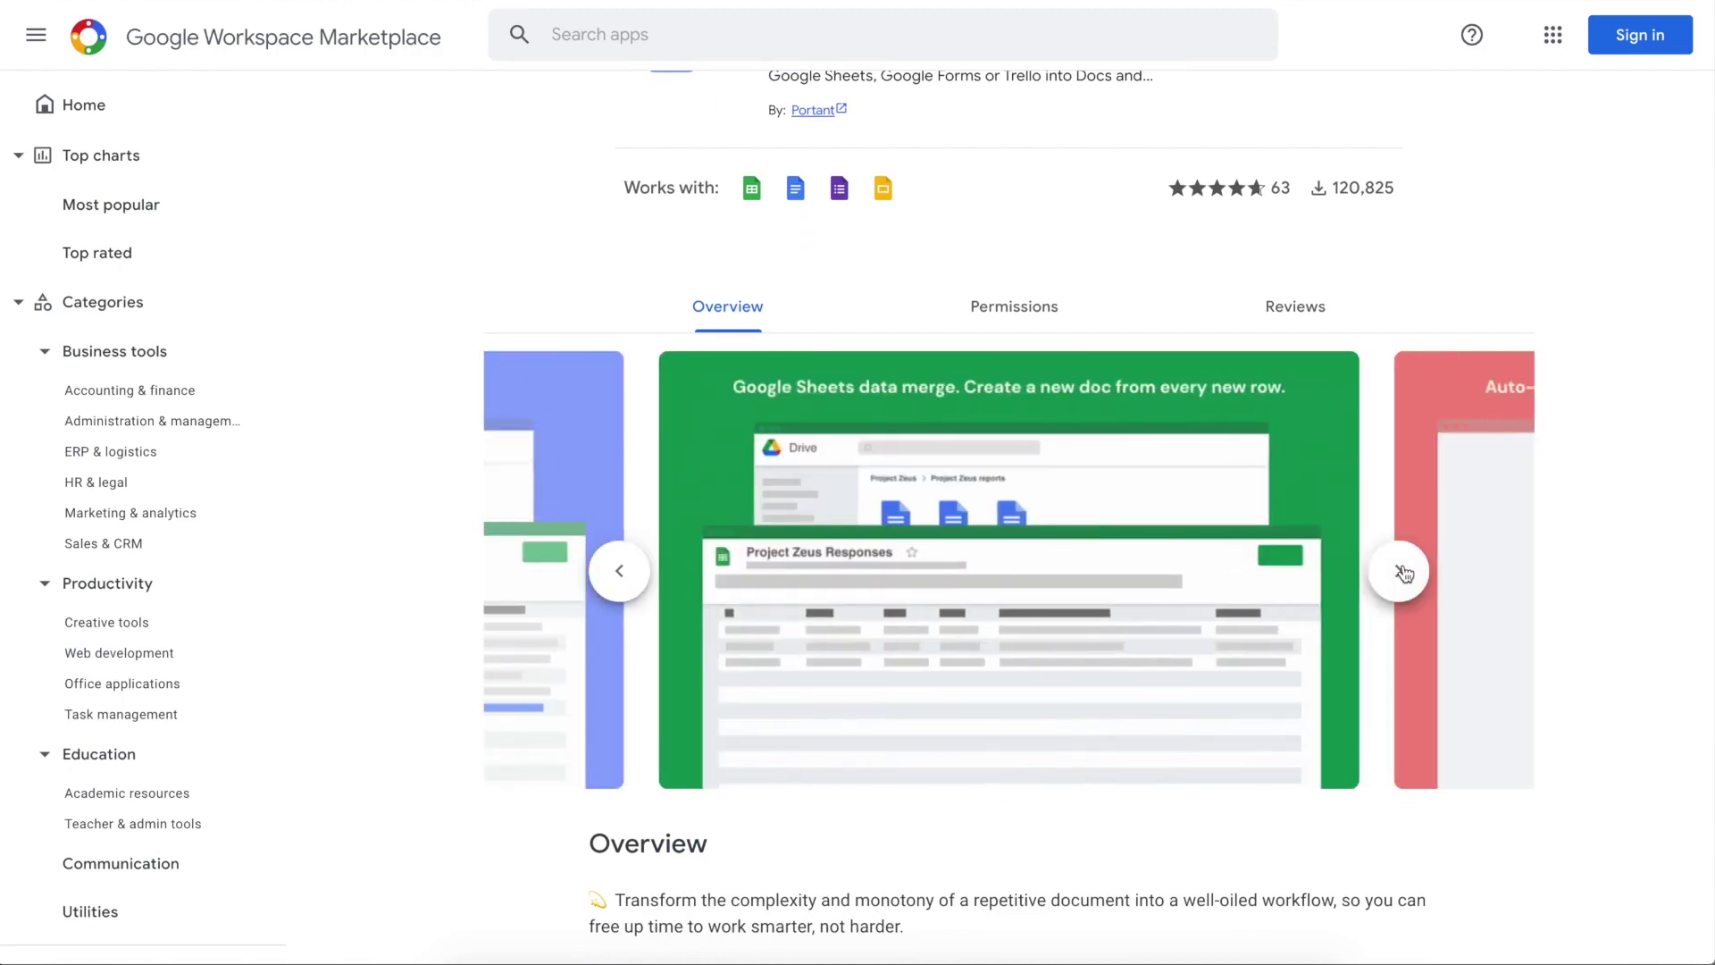
{"action": "left_click", "coordinate": [1400, 572]}
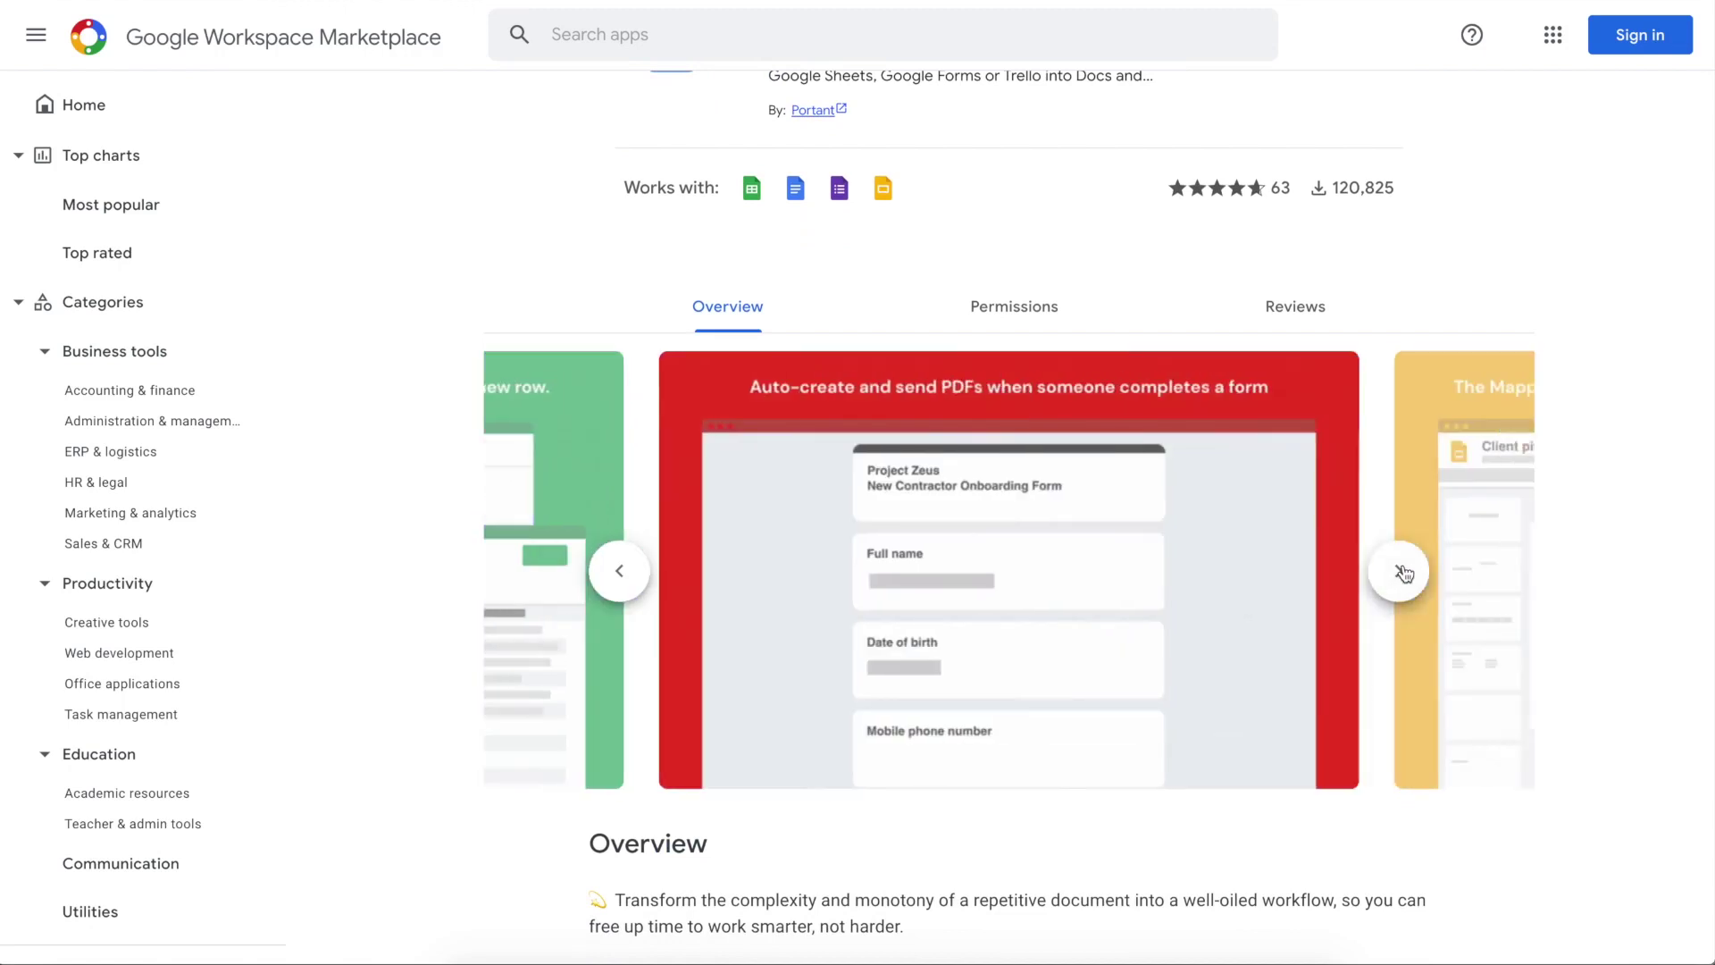
{"action": "left_click", "coordinate": [1401, 572]}
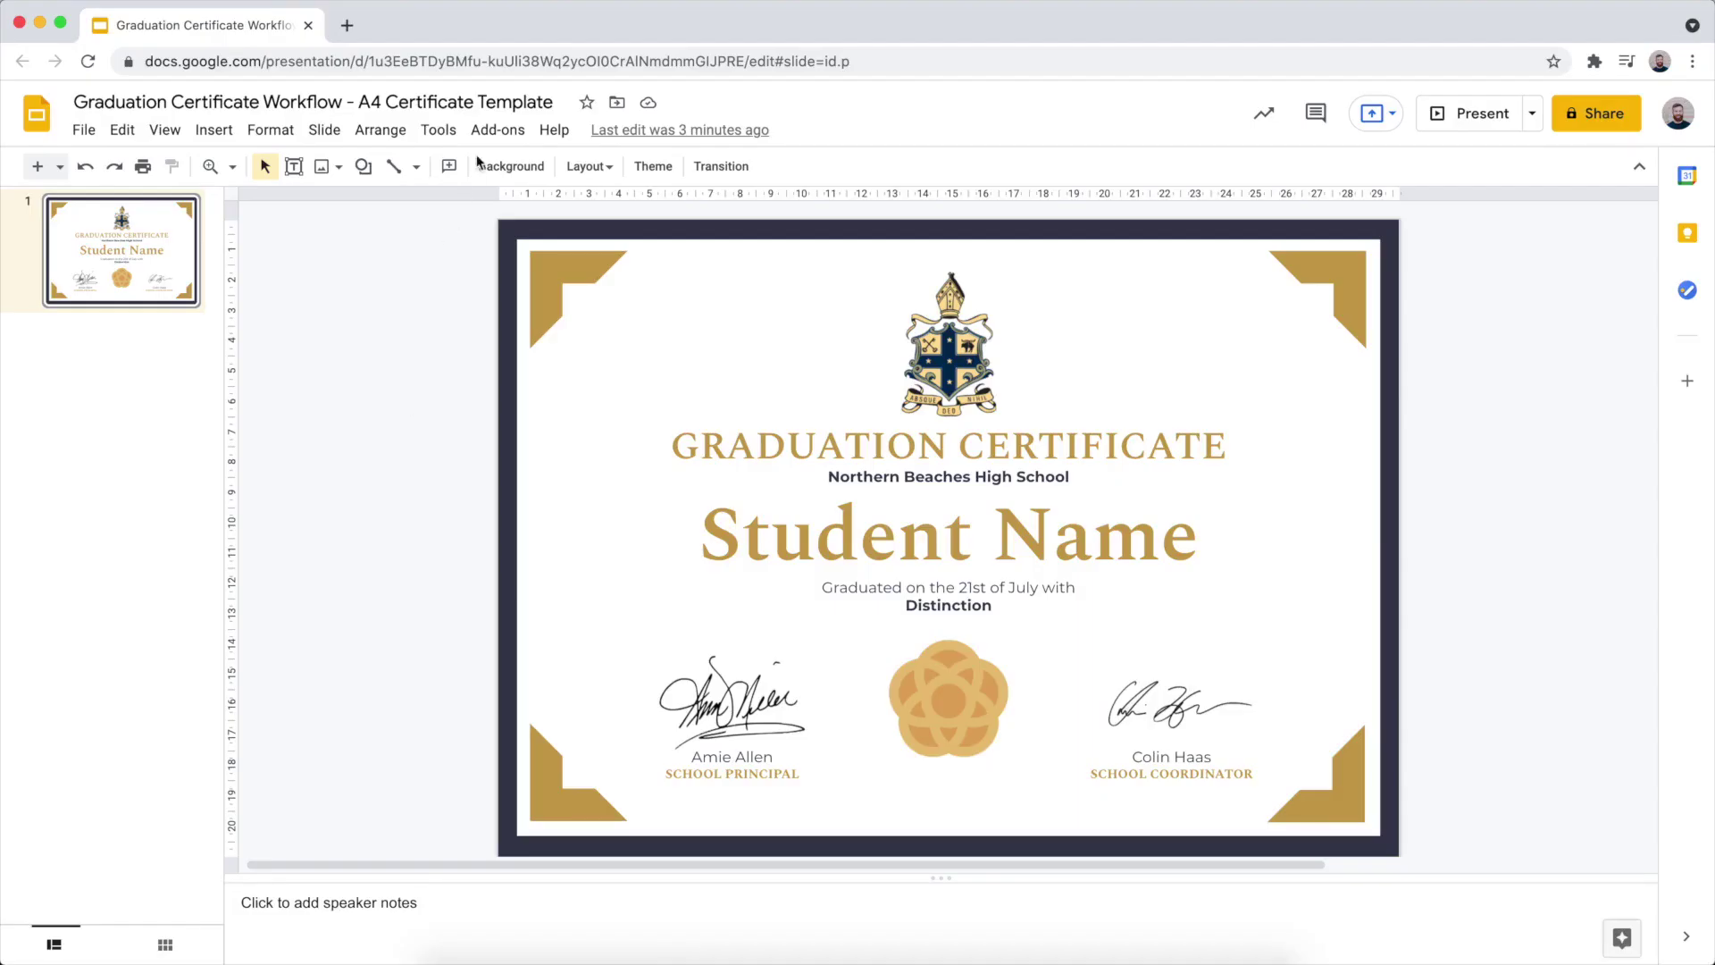
Step: Start Portant Data Merge from the Add-ons menu beside the certificate template
{"action": "left_click", "coordinate": [497, 130]}
{"action": "mouse_move", "coordinate": [505, 214]}
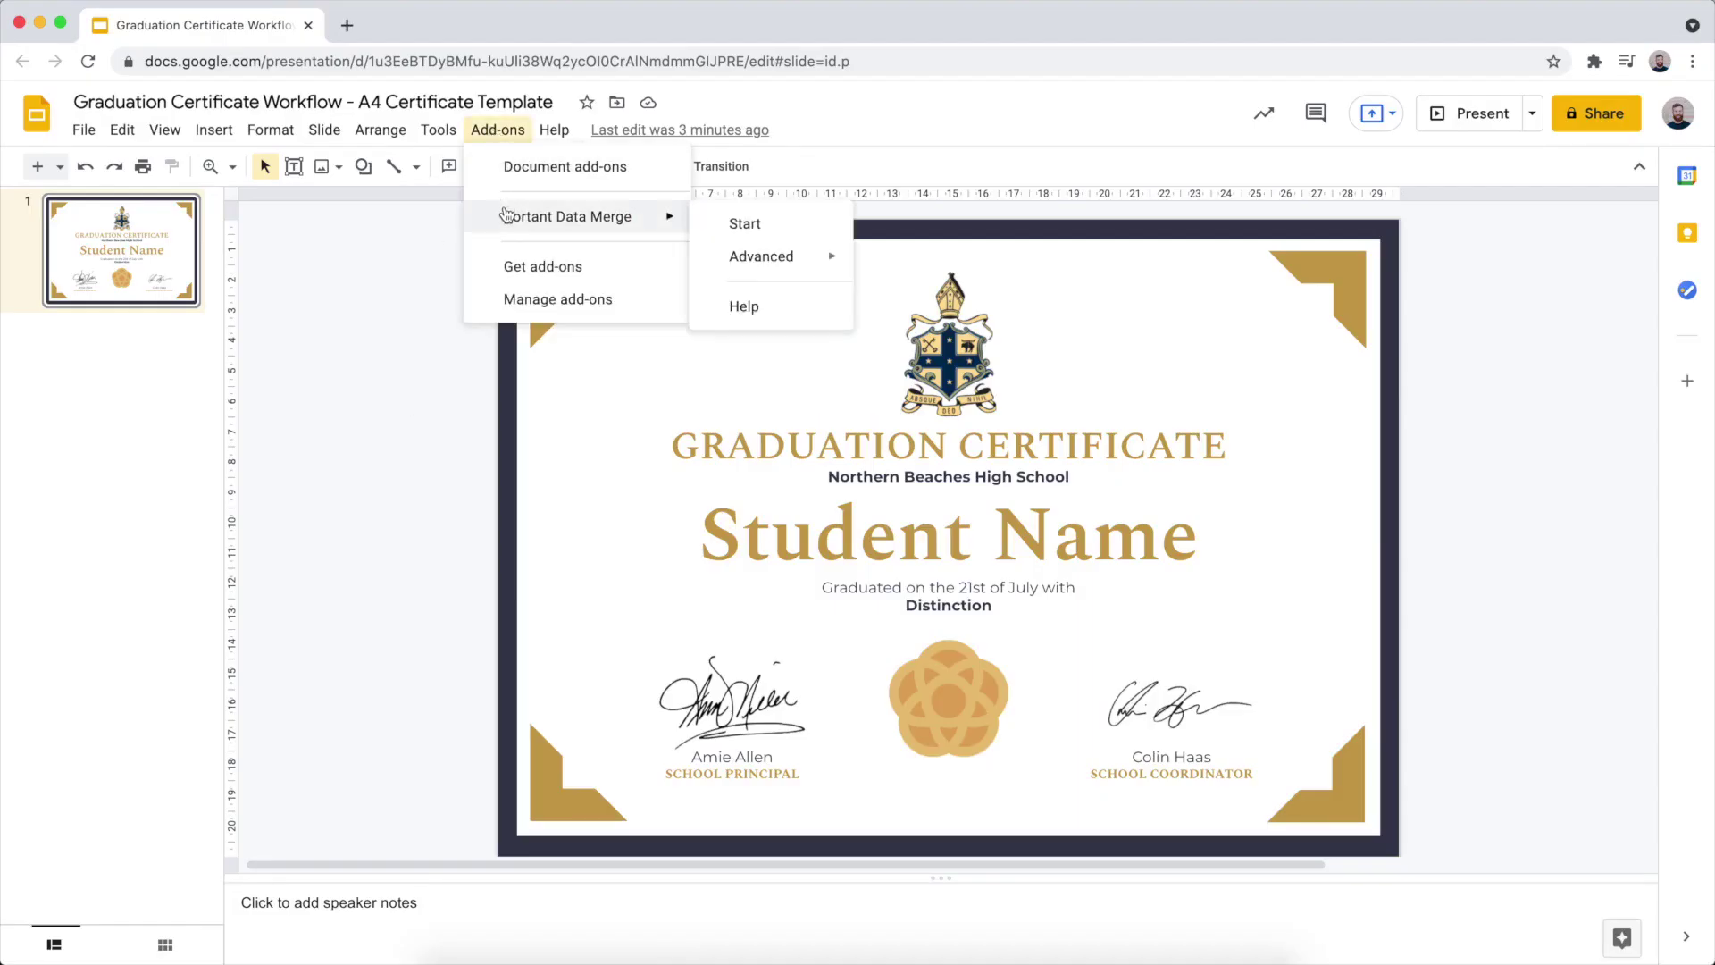
{"action": "left_click", "coordinate": [720, 223]}
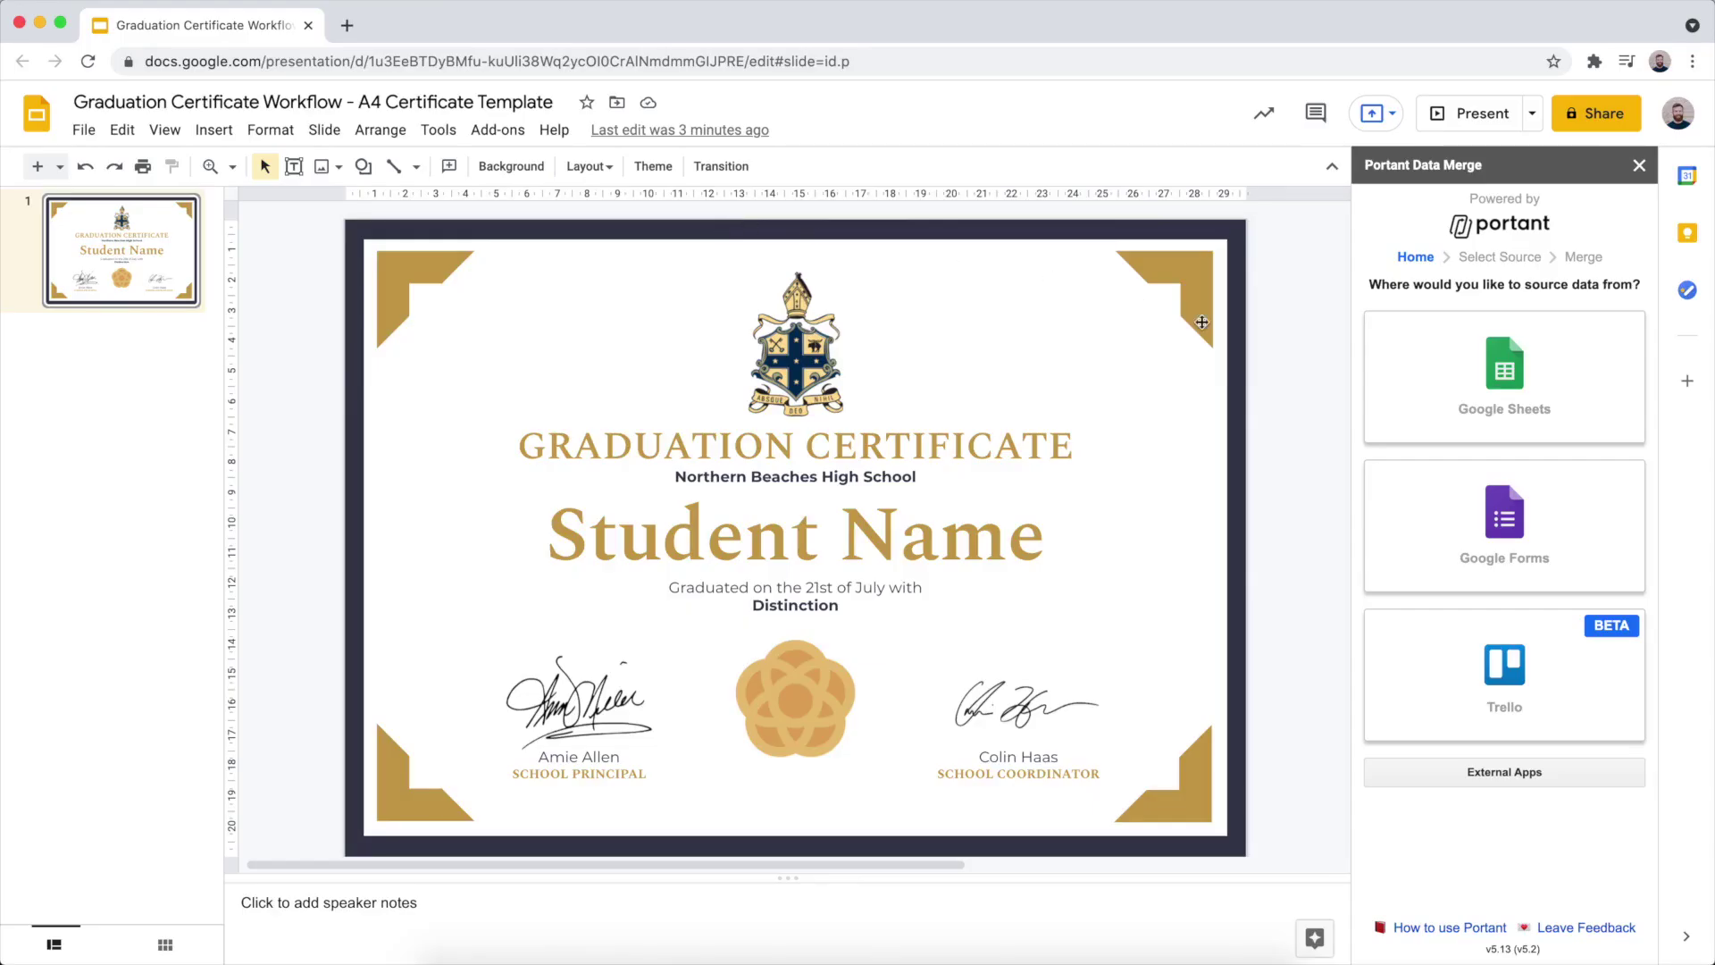
Step: Choose Google Sheets as the Portant data source
{"action": "left_click", "coordinate": [1401, 364]}
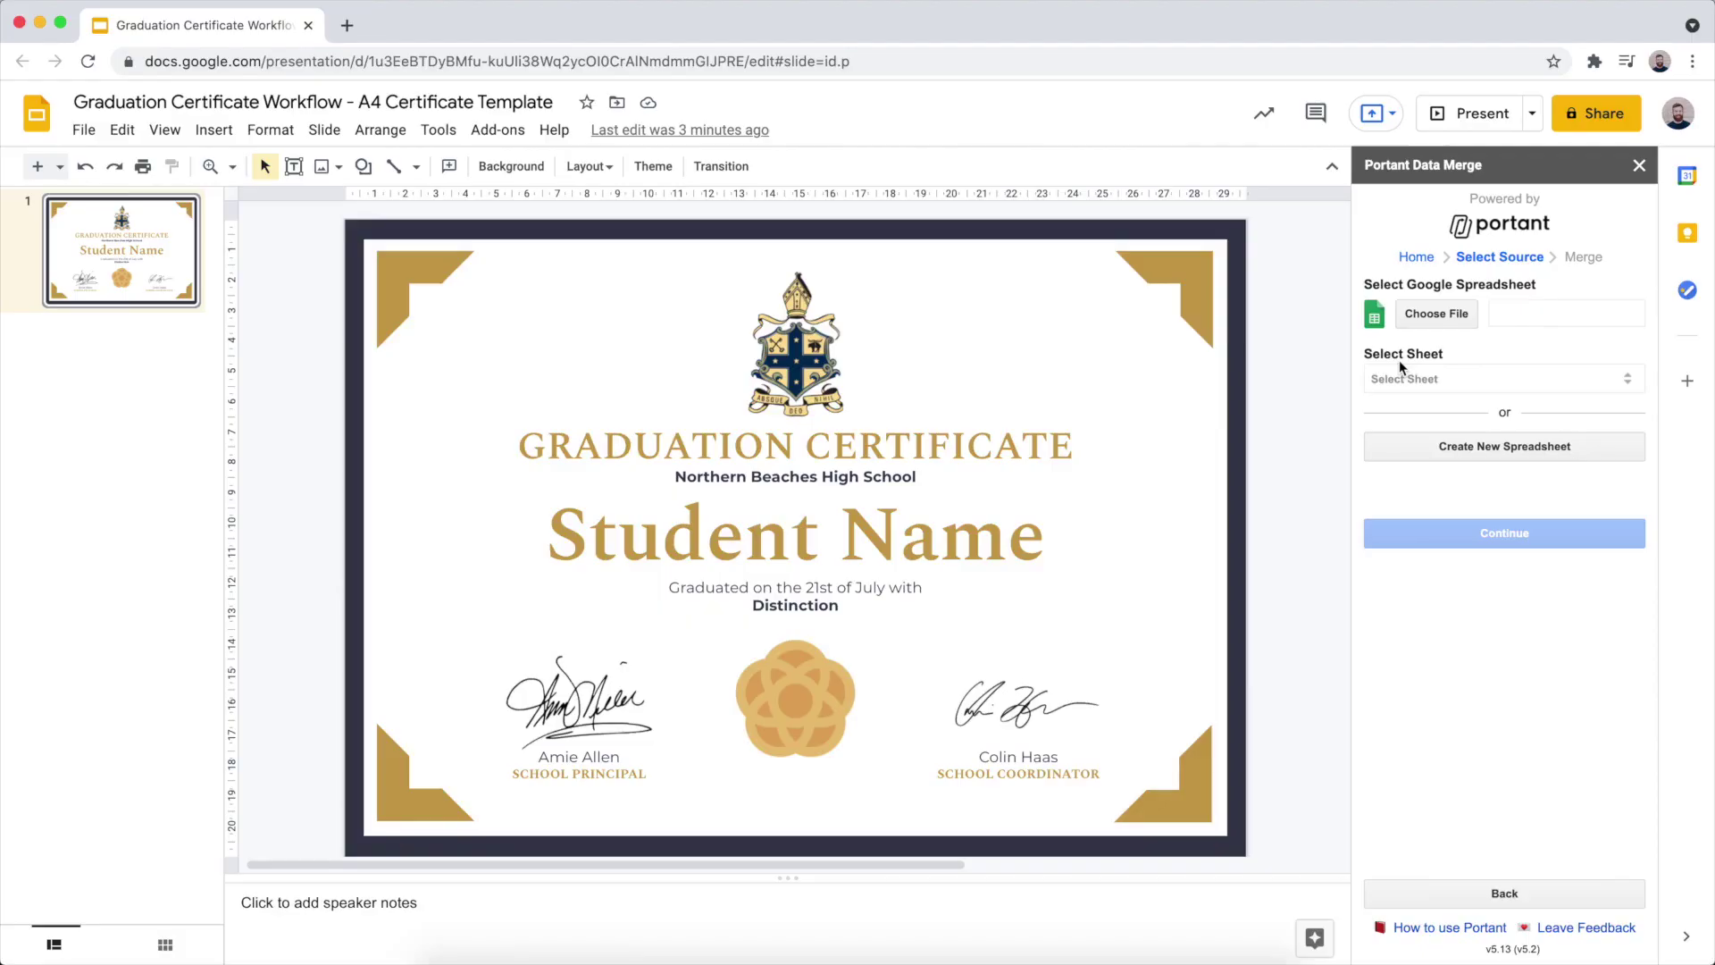
Step: Link Sheet1 of the Marks Source spreadsheet as the merge source and continue
{"action": "left_click", "coordinate": [1434, 315]}
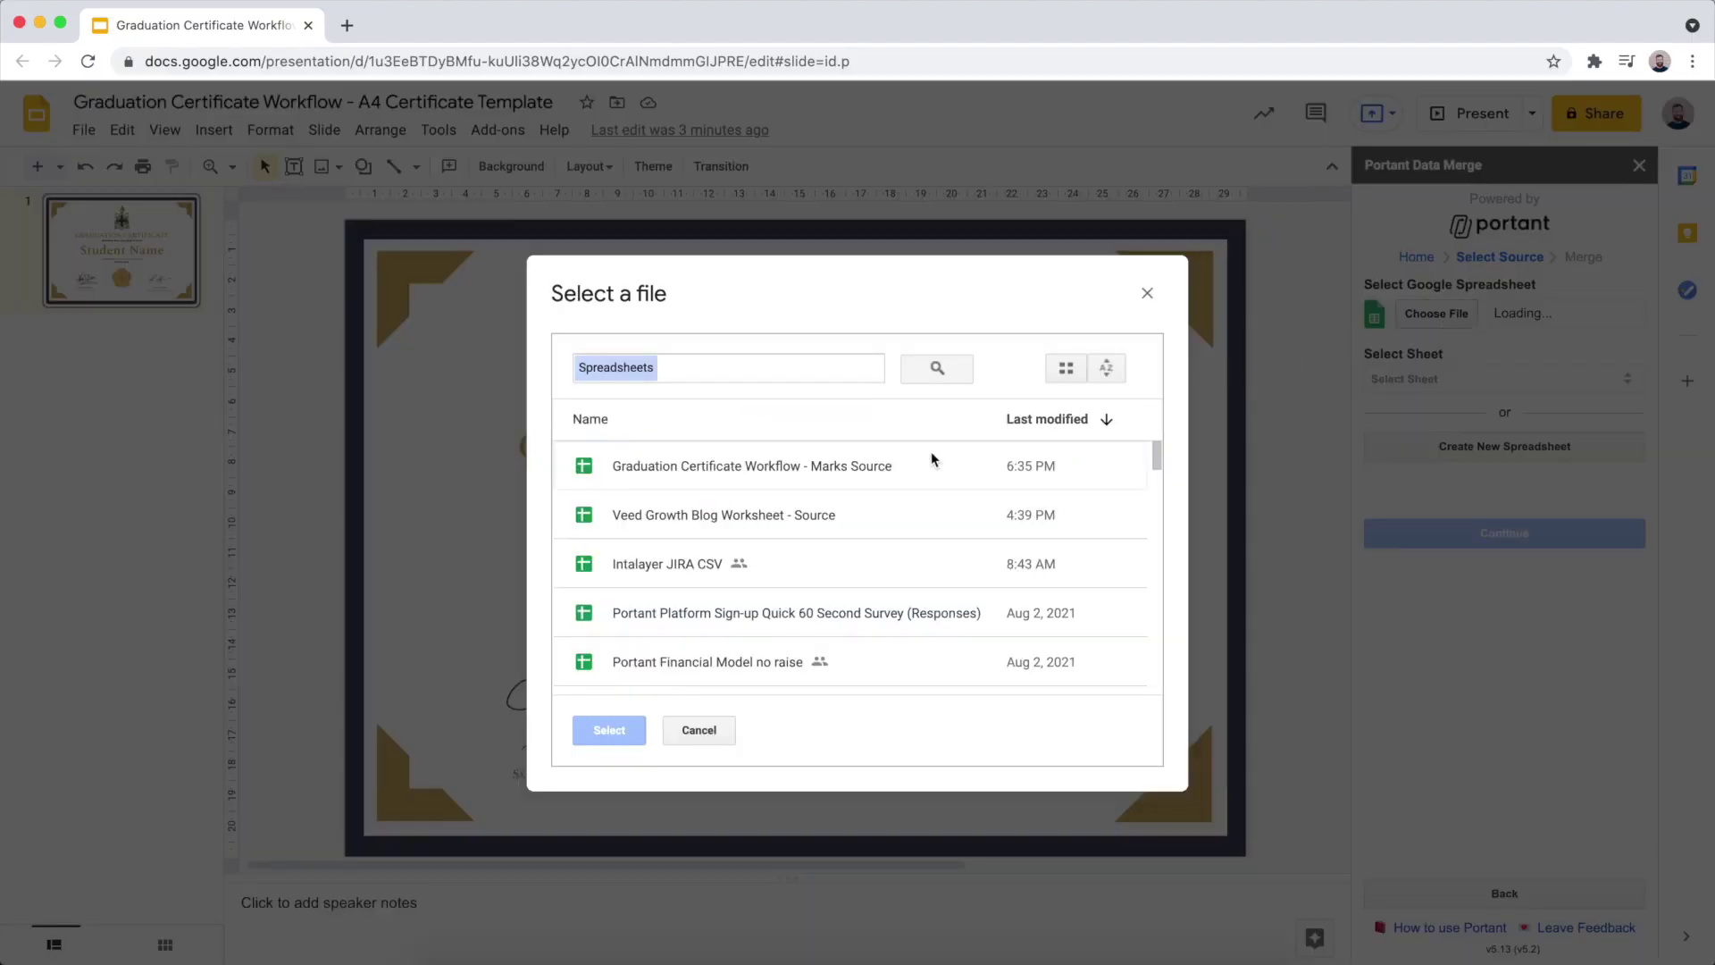
{"action": "left_click", "coordinate": [875, 465]}
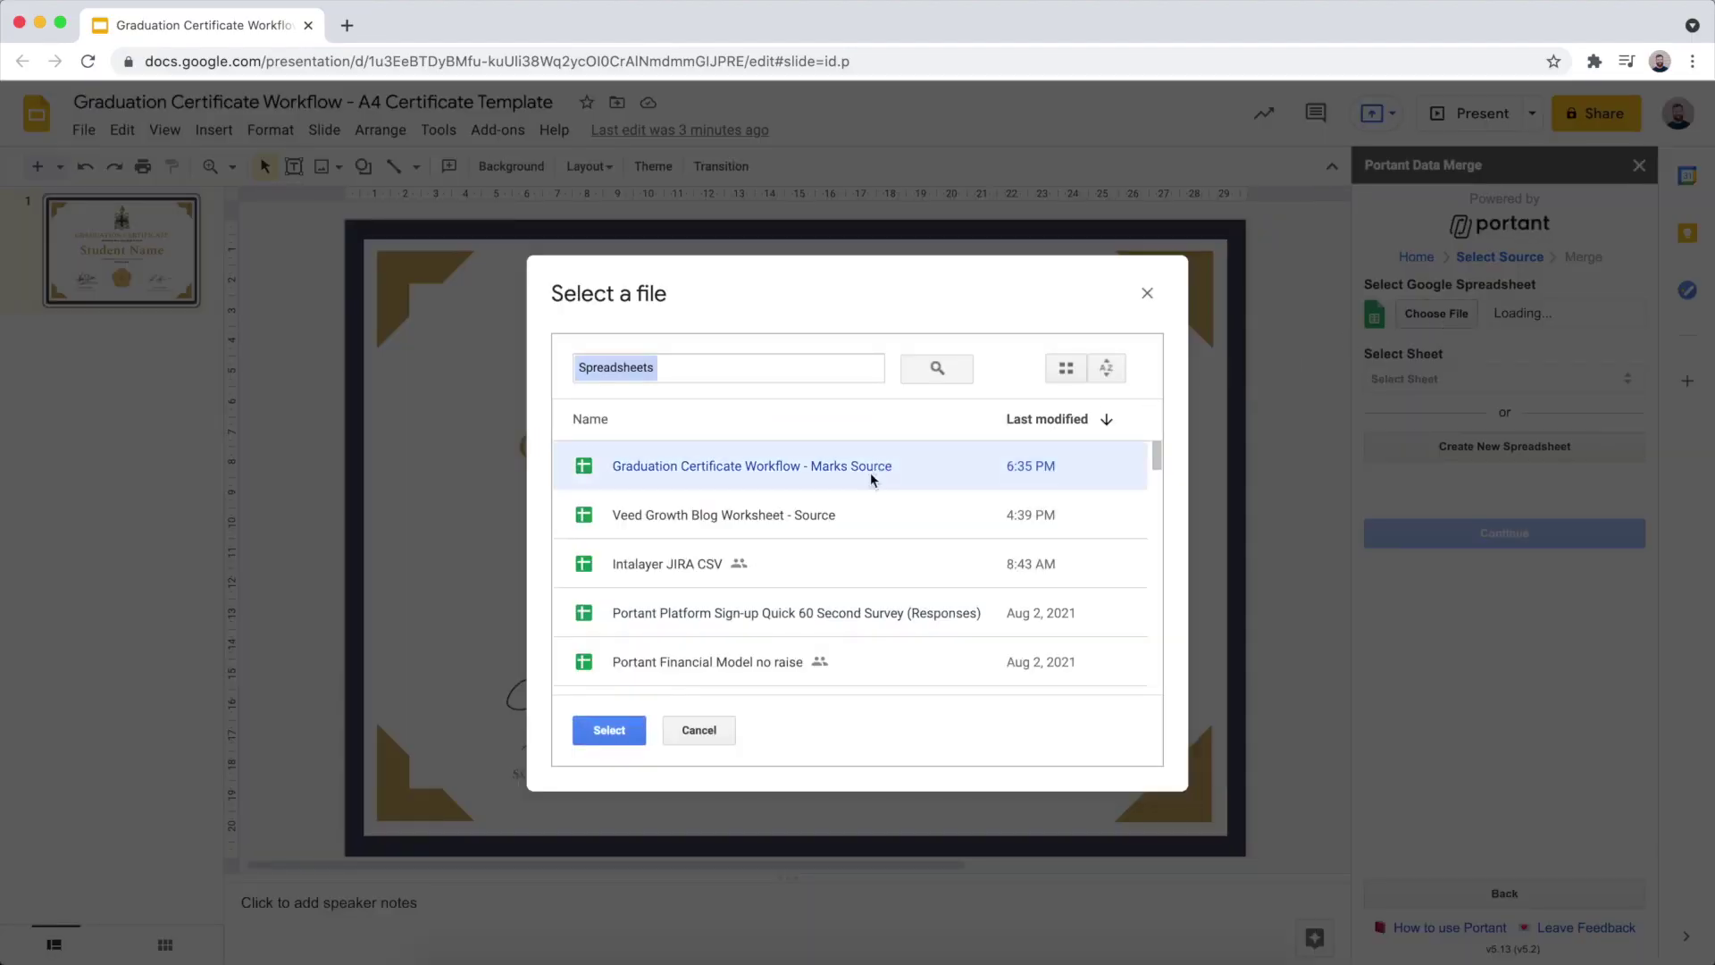
{"action": "left_click", "coordinate": [608, 730]}
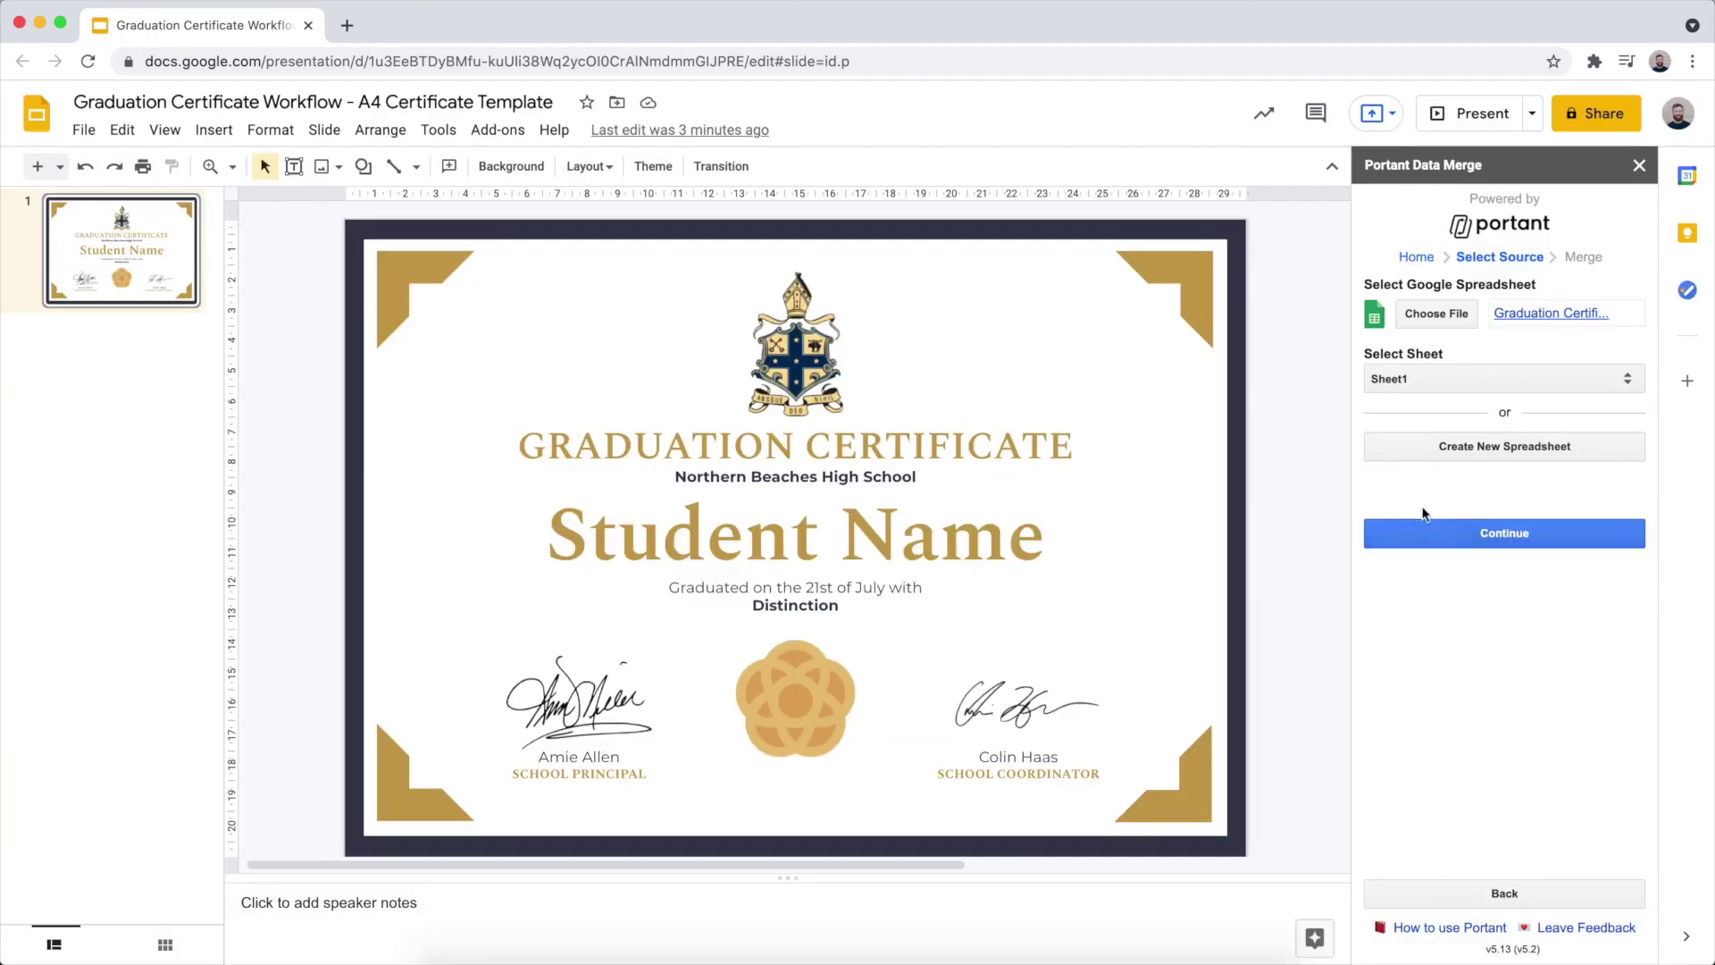
{"action": "left_click", "coordinate": [1468, 377]}
{"action": "left_click", "coordinate": [1466, 373]}
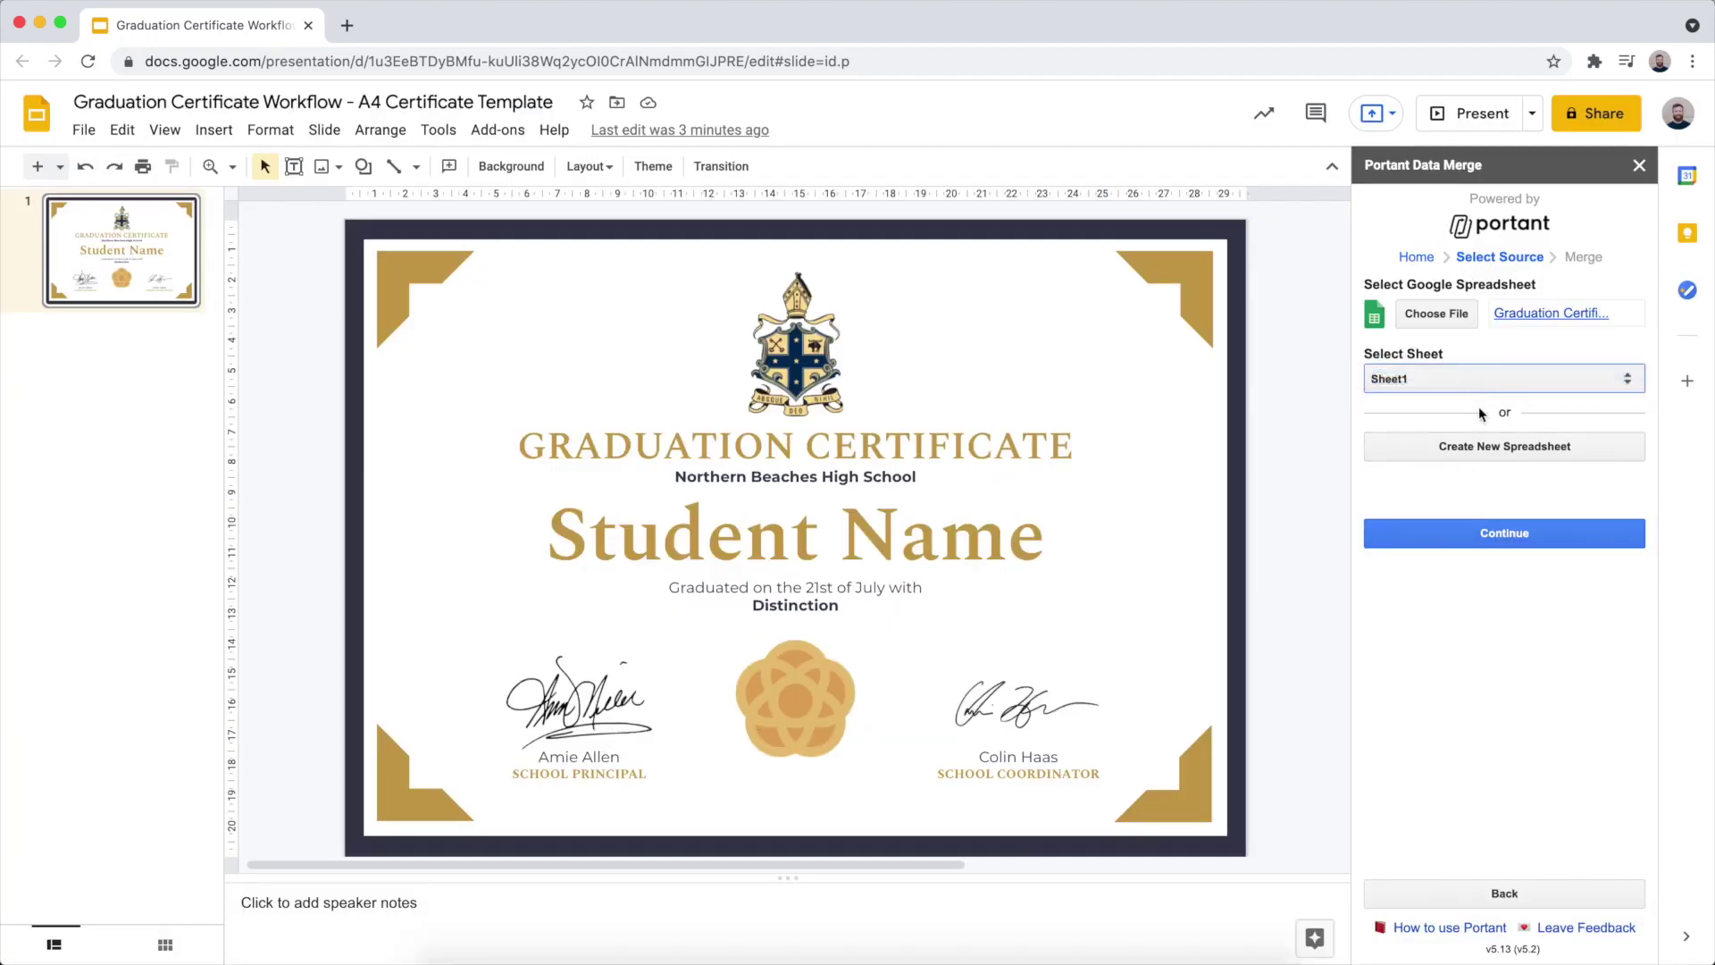
{"action": "left_click", "coordinate": [1484, 536]}
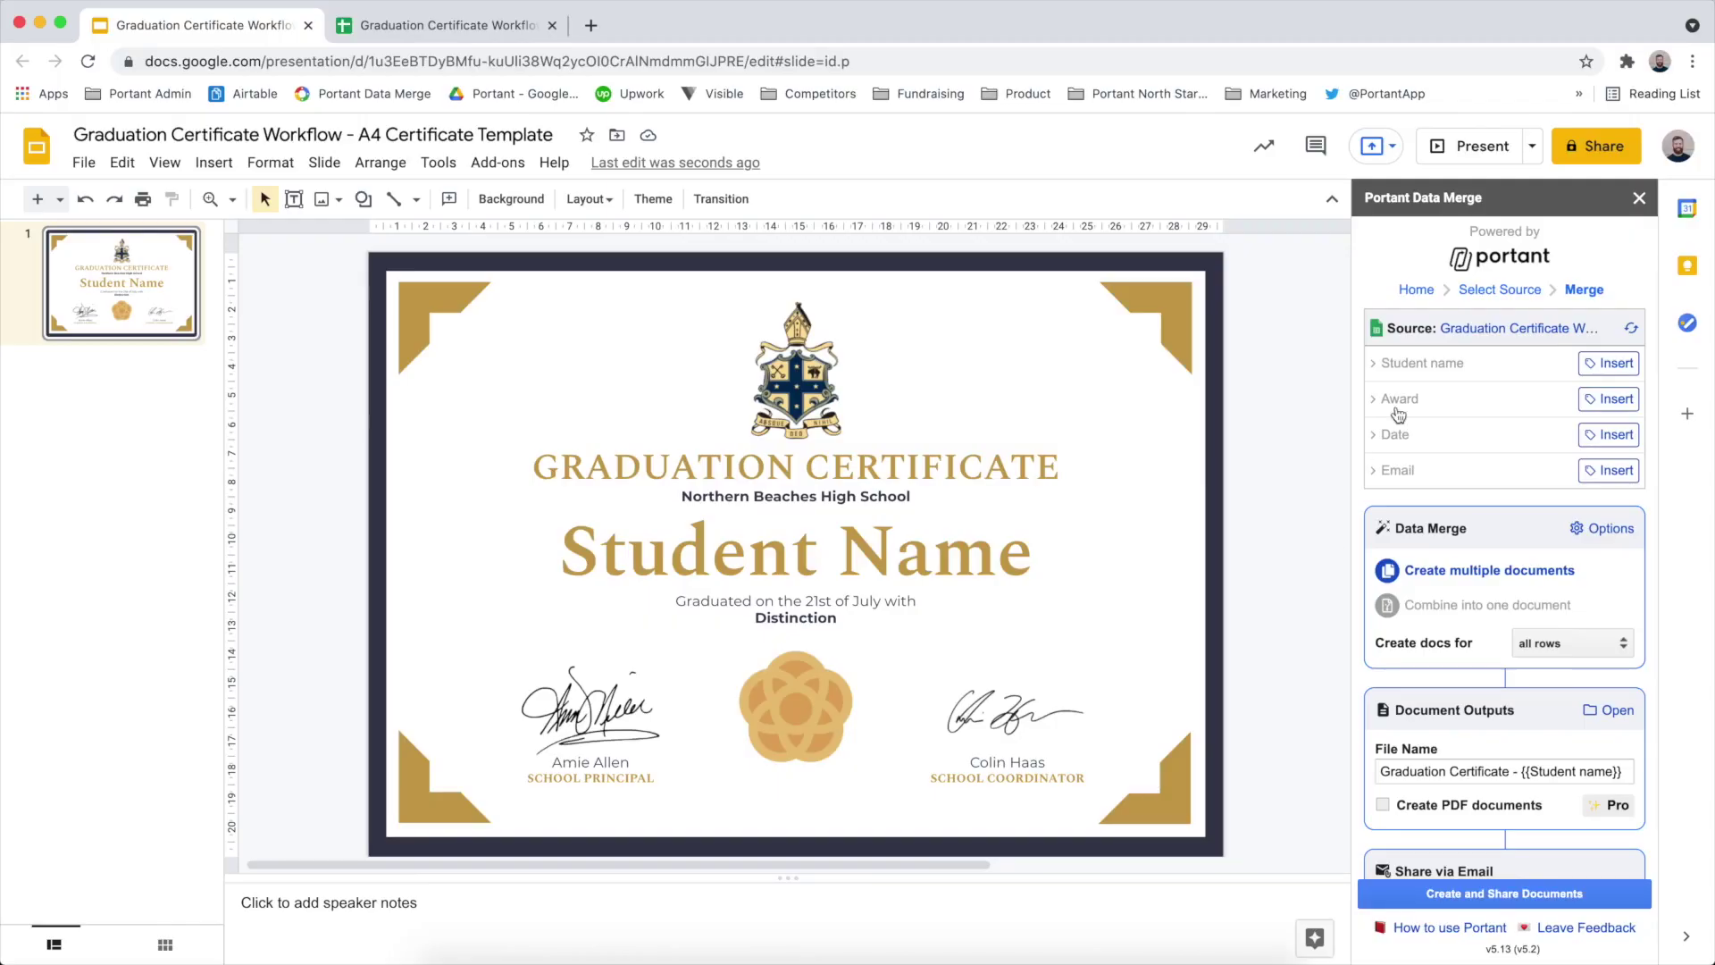
Step: Open the source spreadsheet to check its Award and Date columns
{"action": "left_click", "coordinate": [1480, 328]}
{"action": "left_click", "coordinate": [366, 281]}
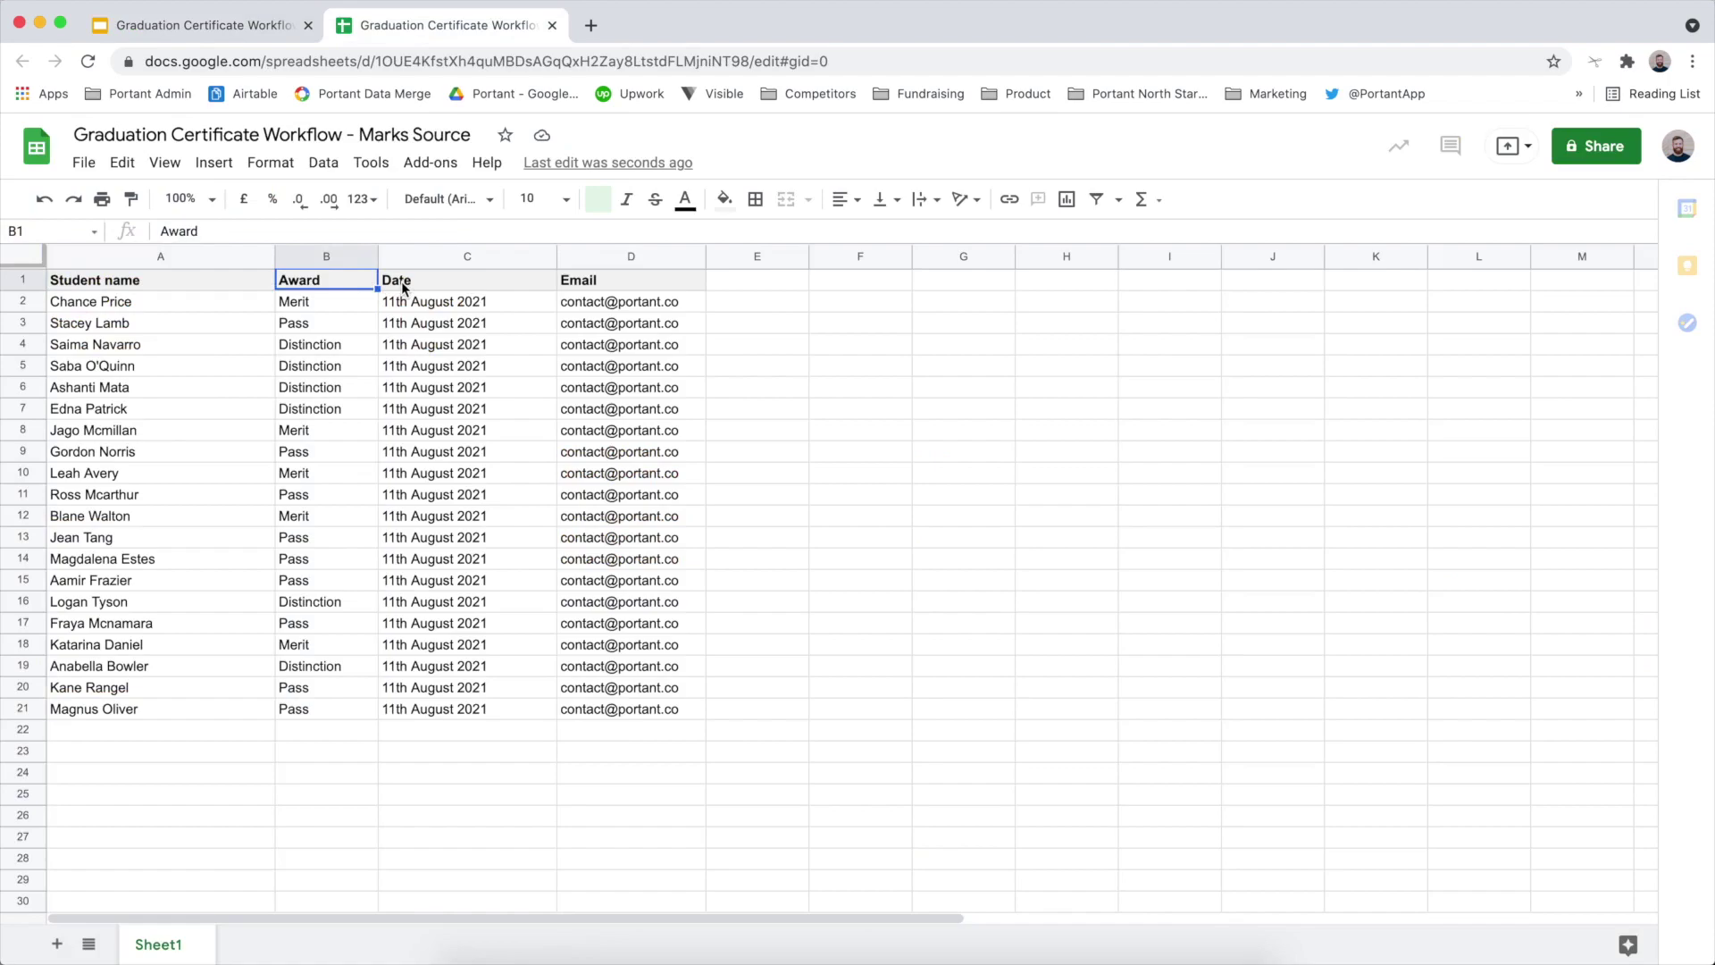
{"action": "left_click", "coordinate": [538, 282]}
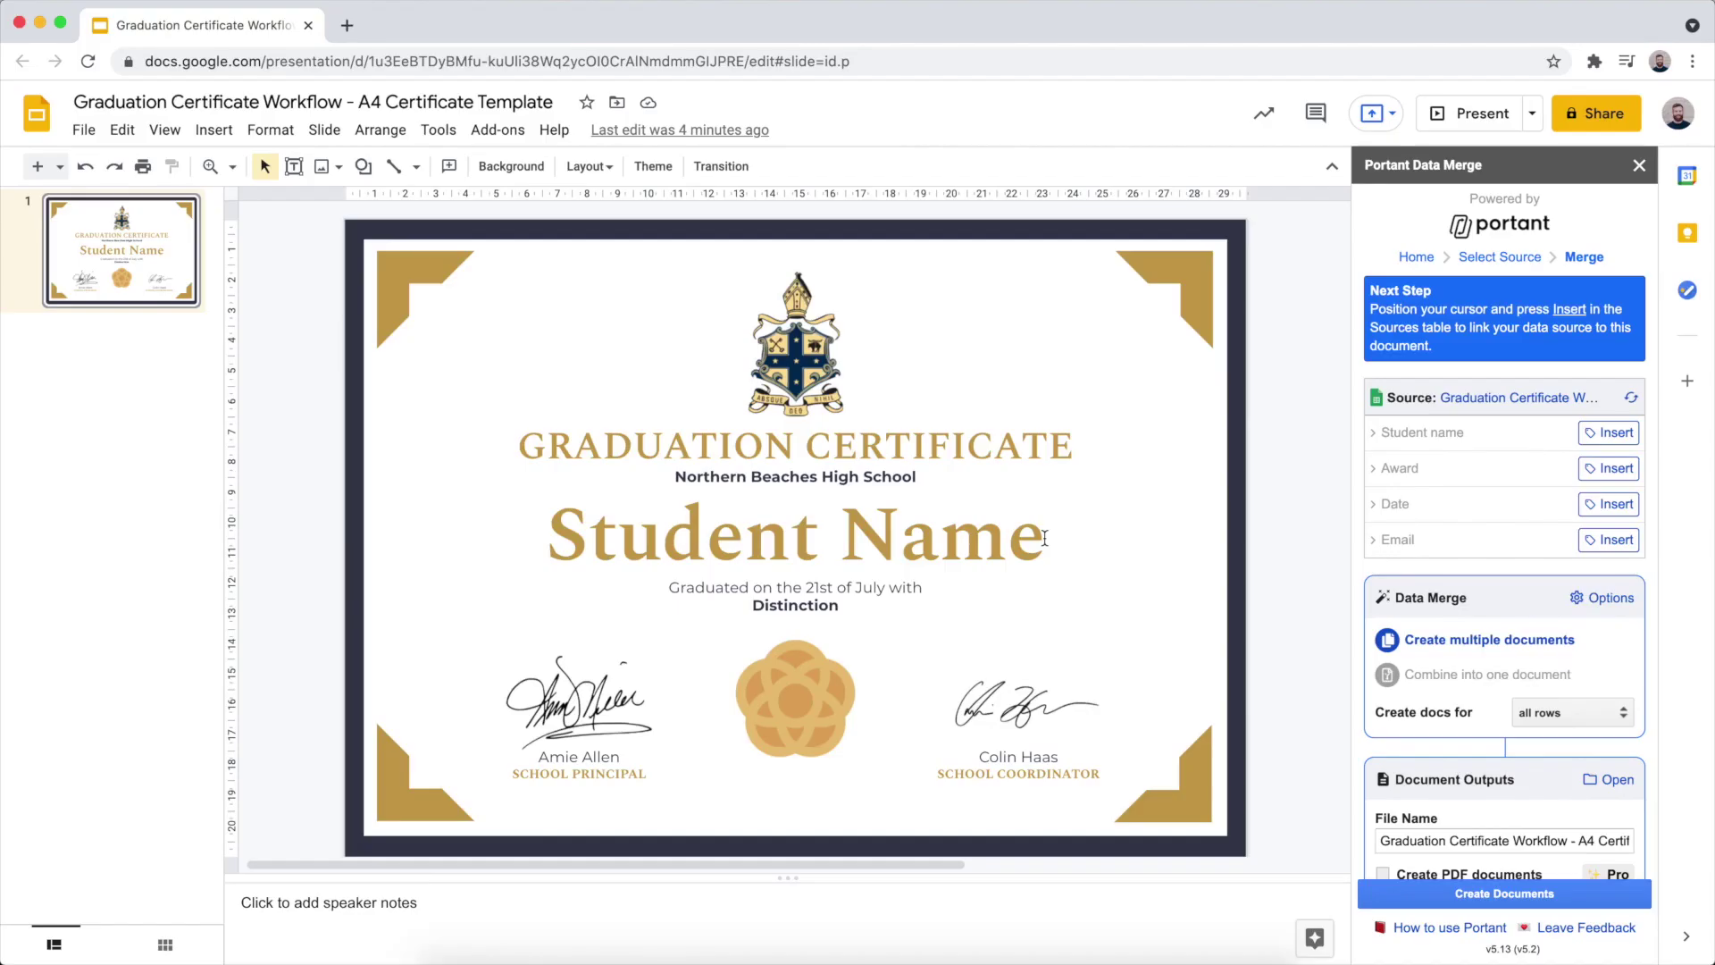
Step: Swap Student Name, '21st of July' and 'Distinction' for {{Student name}}, {{Date}} and {{Award}} tags
{"action": "left_click", "coordinate": [1043, 537]}
{"action": "left_click_drag", "start_coordinate": [1016, 539], "coordinate": [538, 539]}
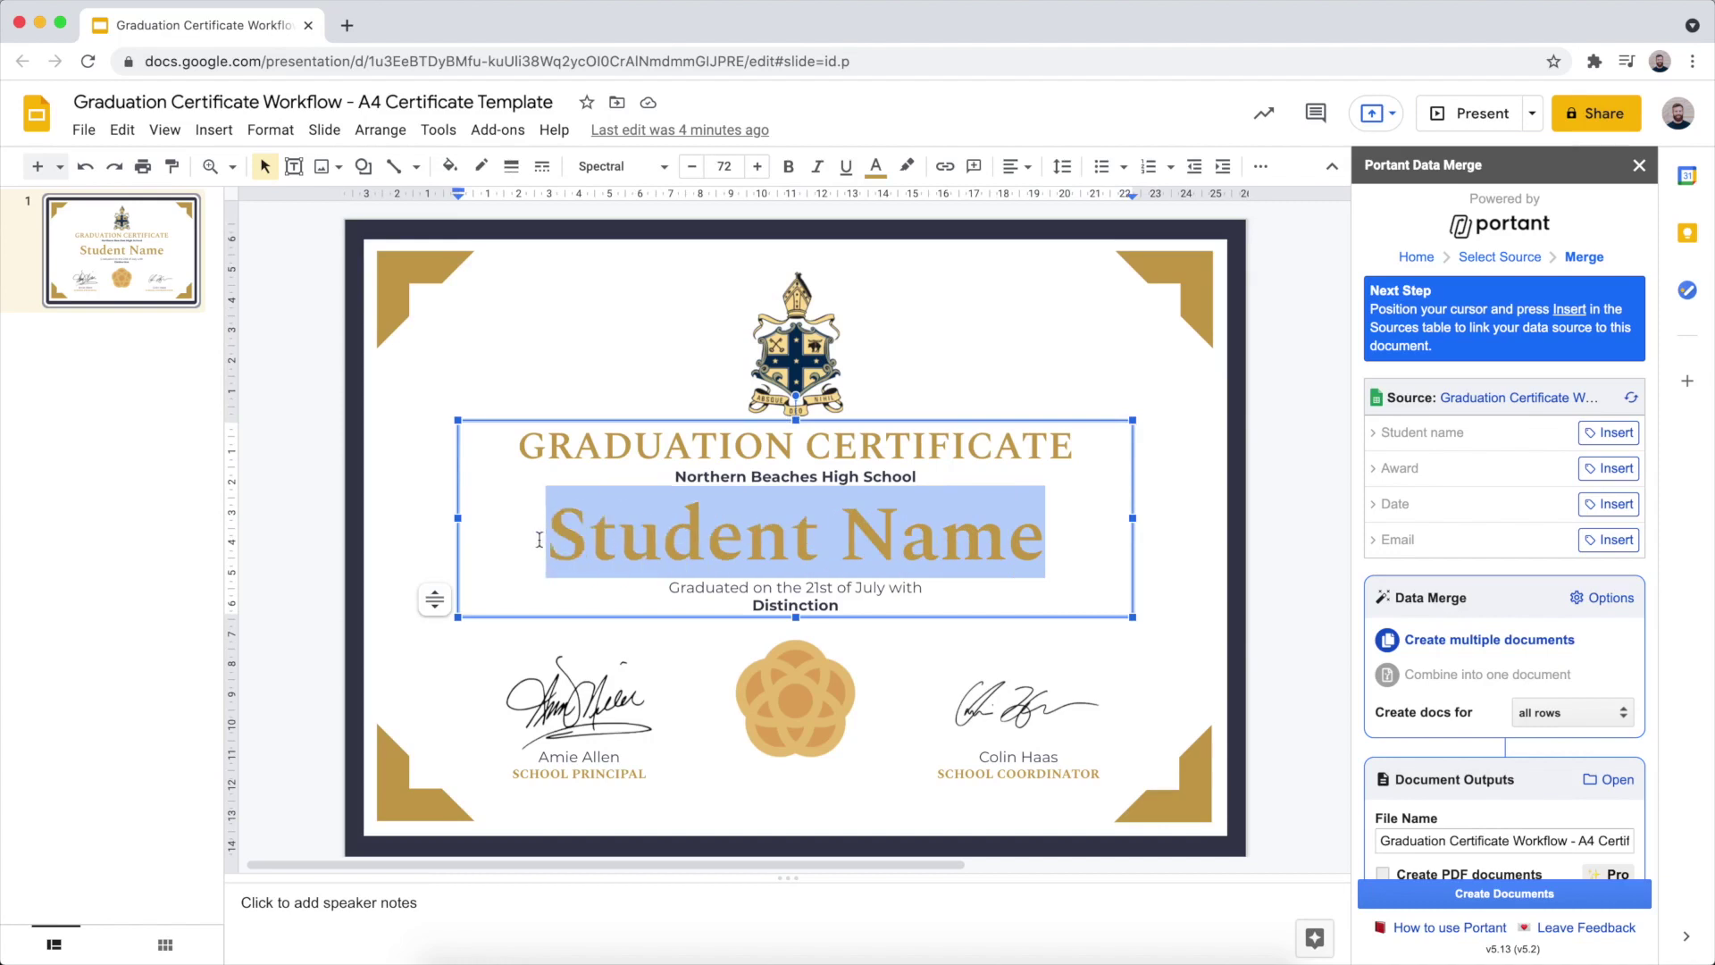
{"action": "left_click", "coordinate": [1612, 436]}
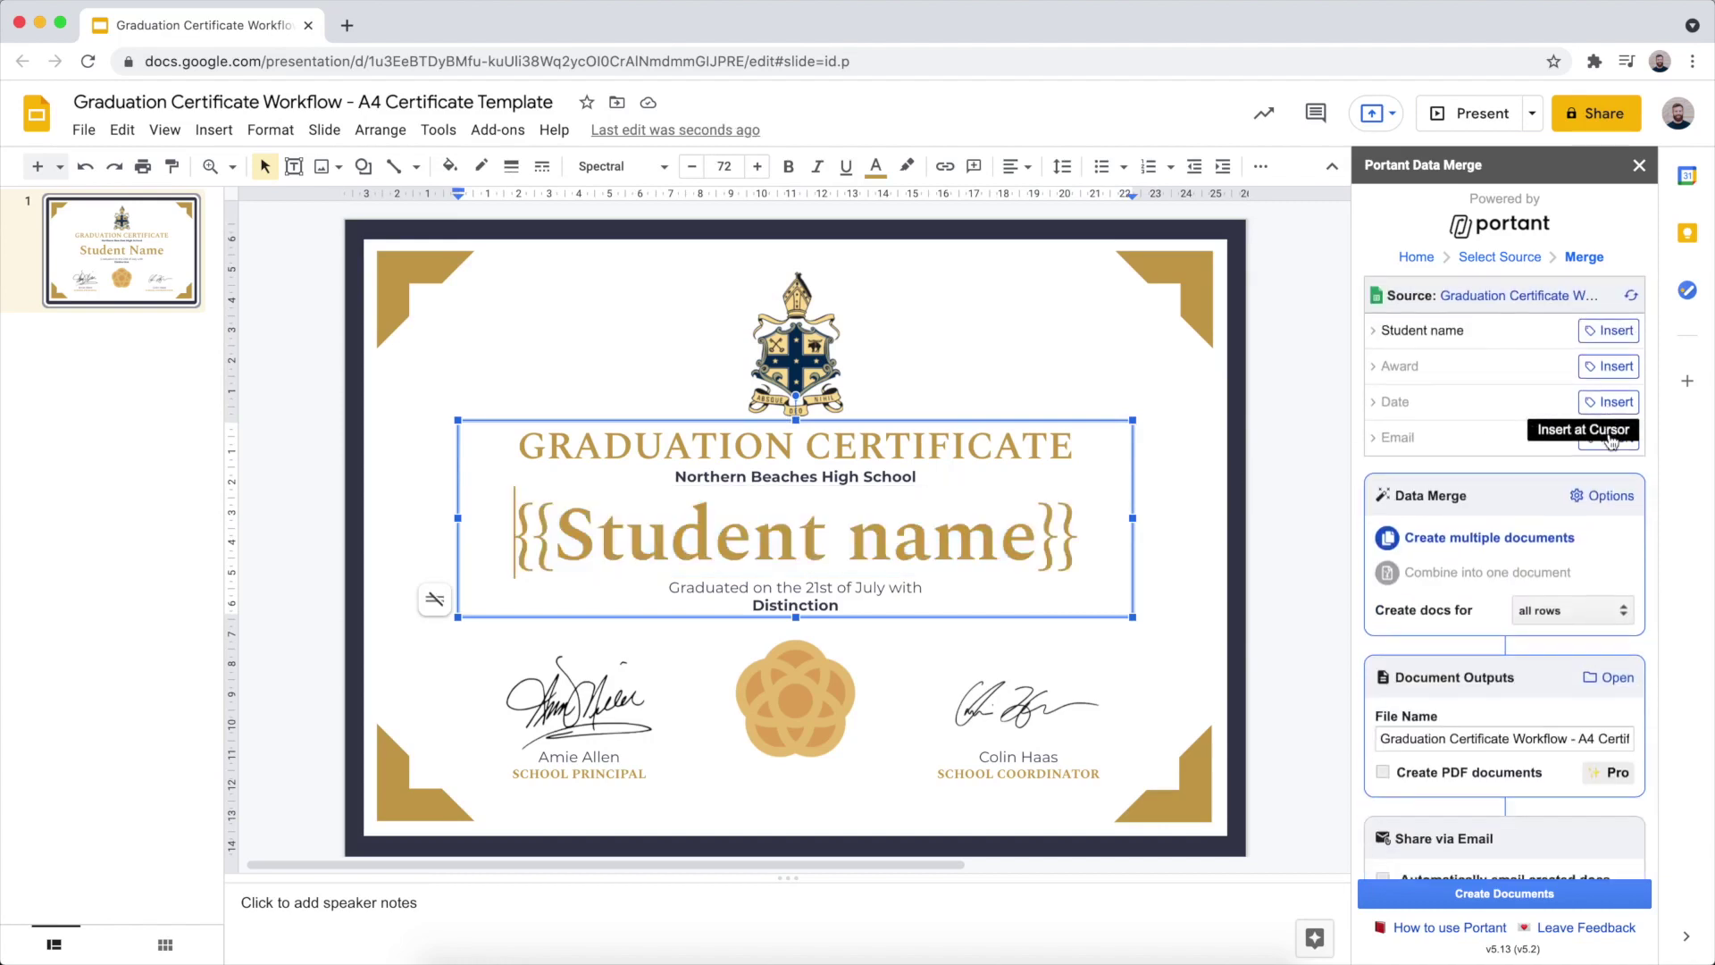
{"action": "left_click", "coordinate": [1605, 404]}
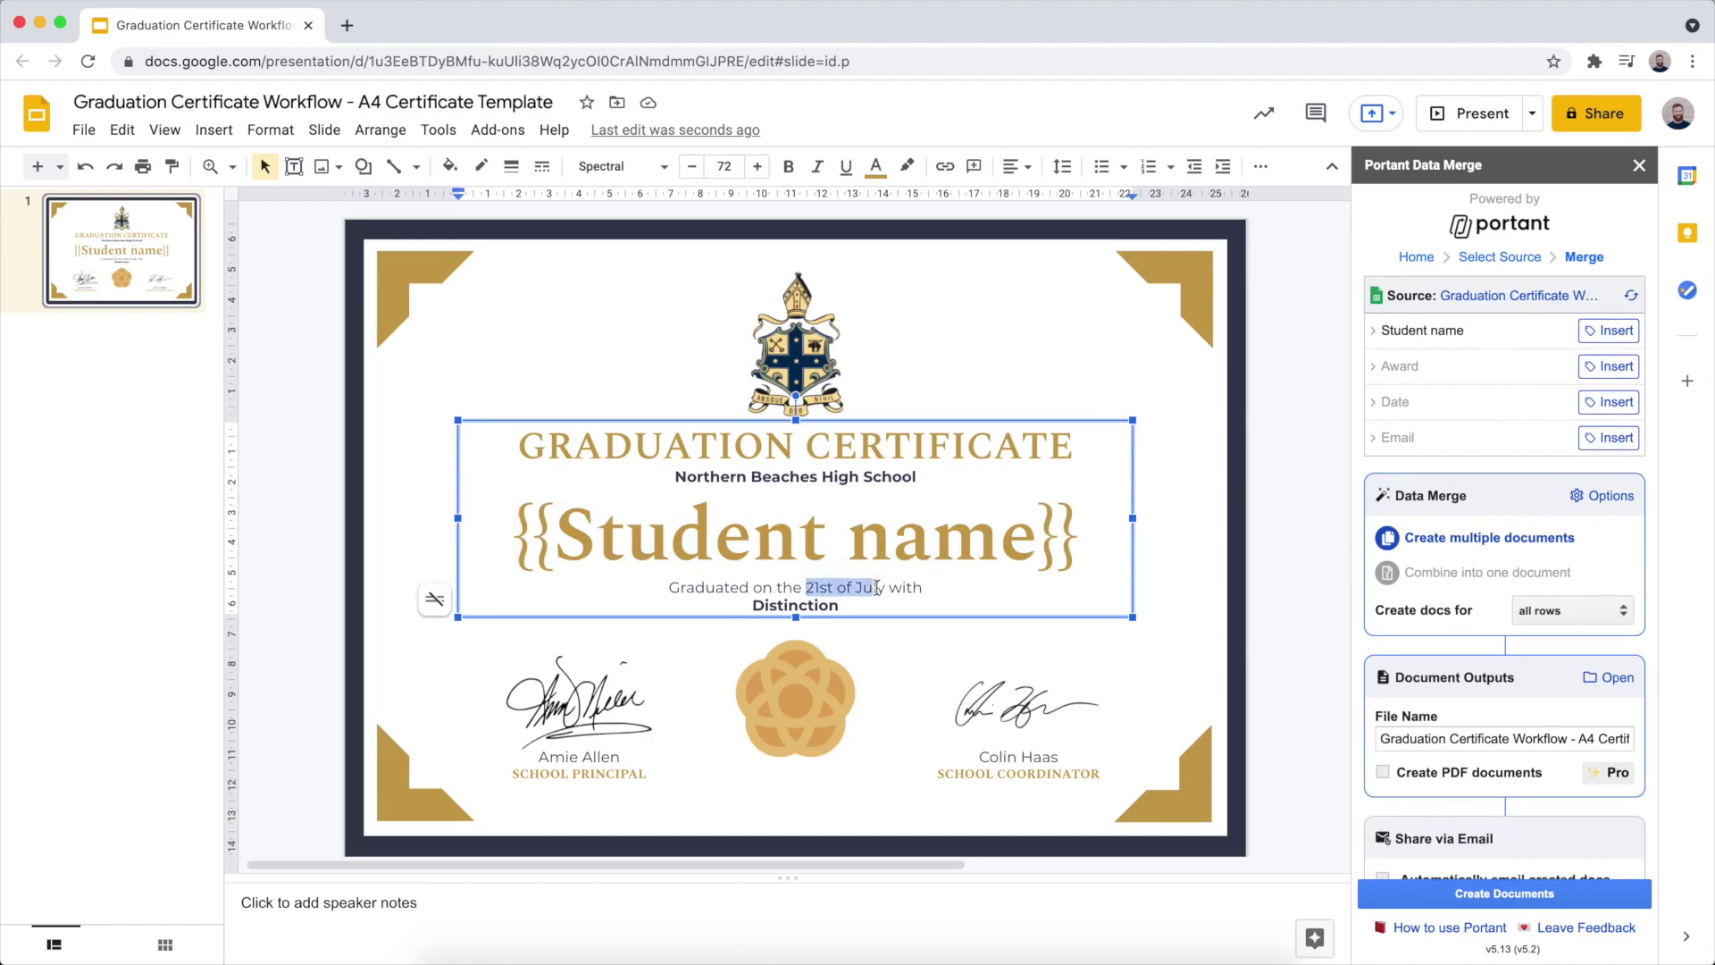
{"action": "double_click", "coordinate": [795, 605]}
{"action": "left_click", "coordinate": [1608, 364]}
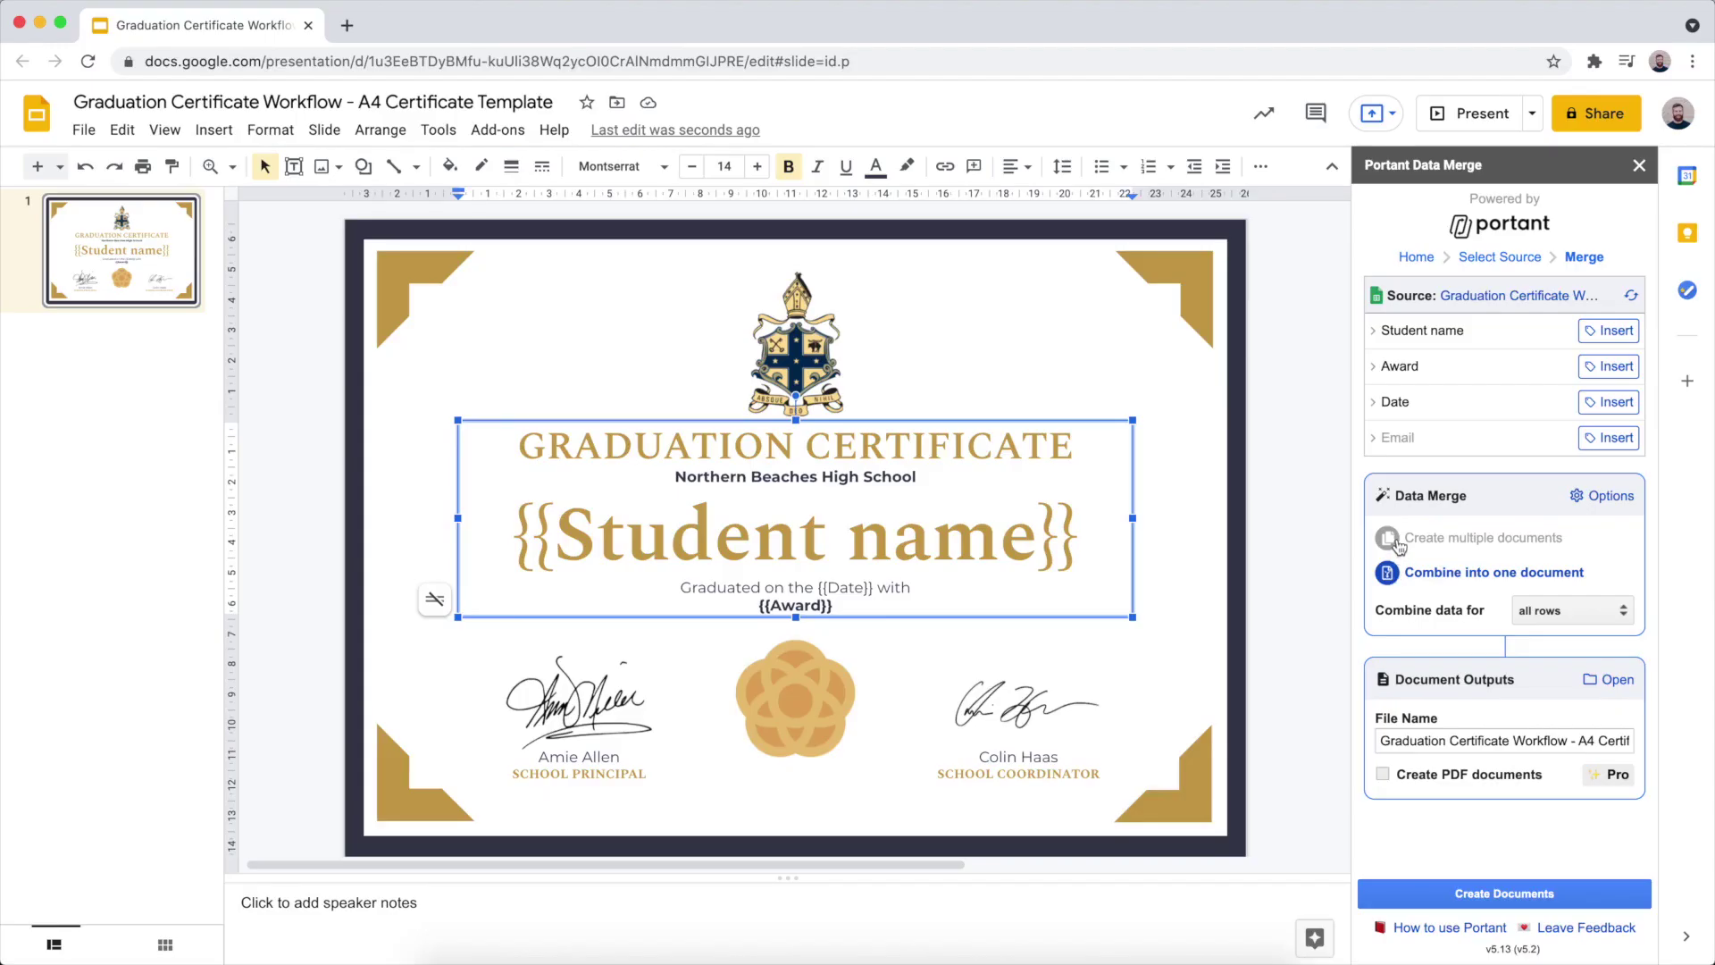
Step: Choose Create multiple documents and name outputs 'Graduation Certificate - {{Student name}}'
{"action": "left_click", "coordinate": [1388, 538]}
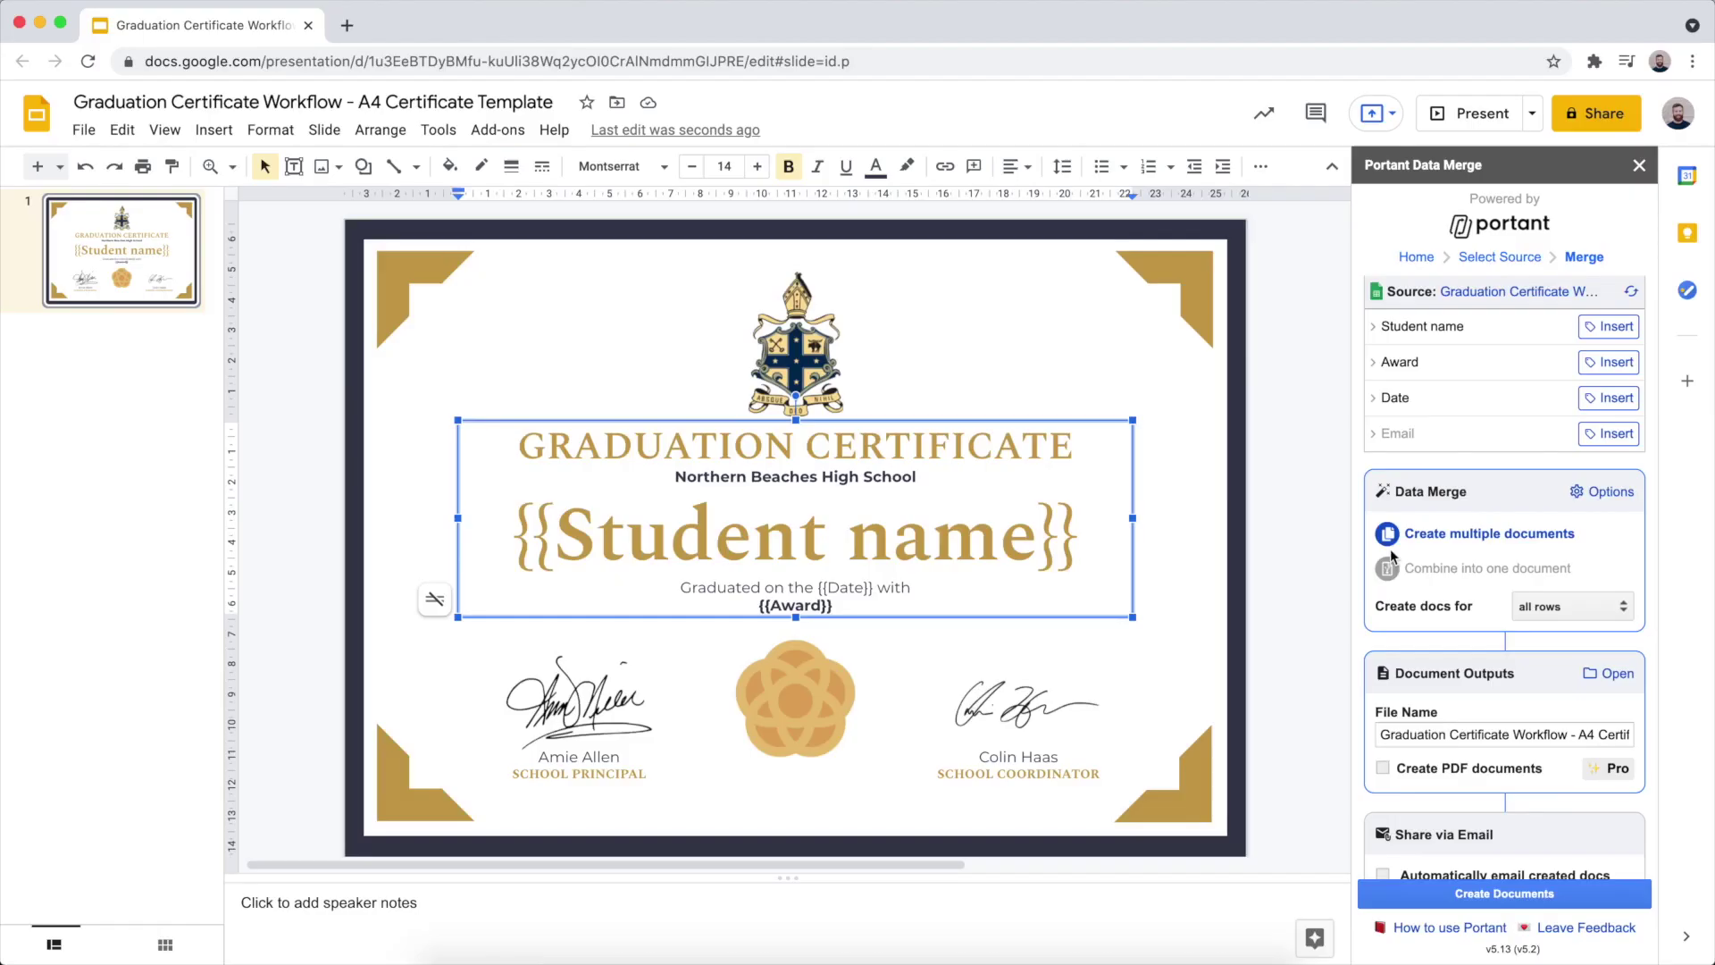
{"action": "left_click", "coordinate": [1388, 570]}
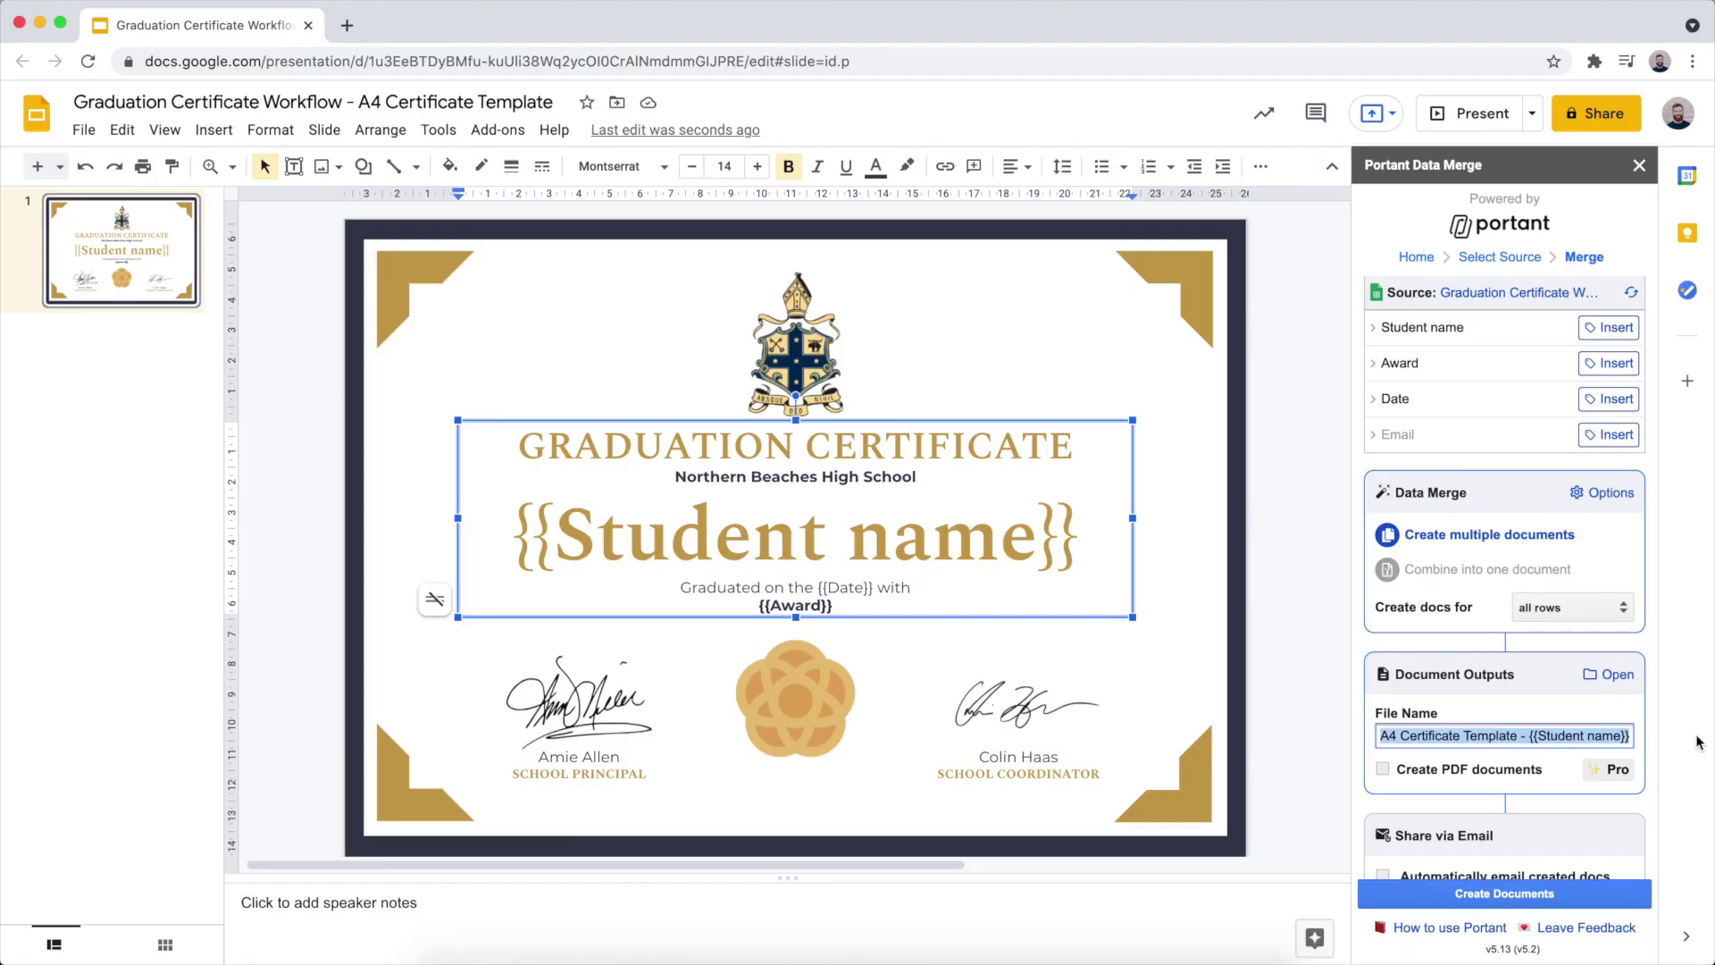
{"action": "type", "text": "Graduation Certificate "}
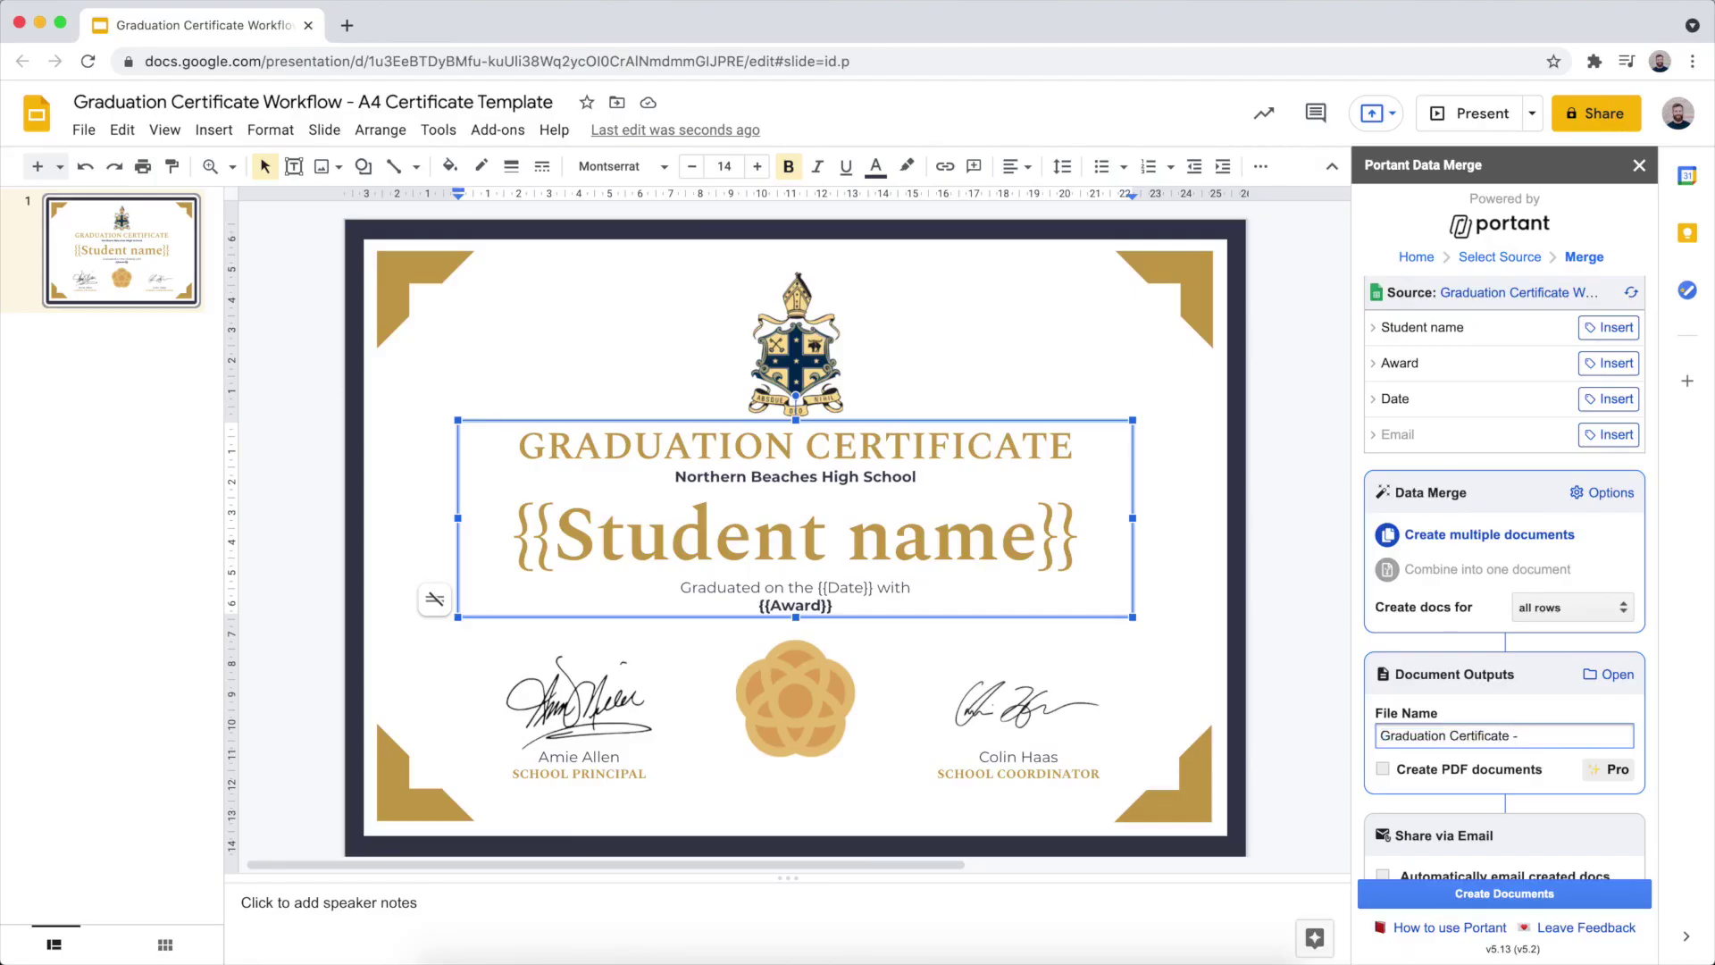
{"action": "type", "text": "-"}
{"action": "left_click", "coordinate": [1613, 329]}
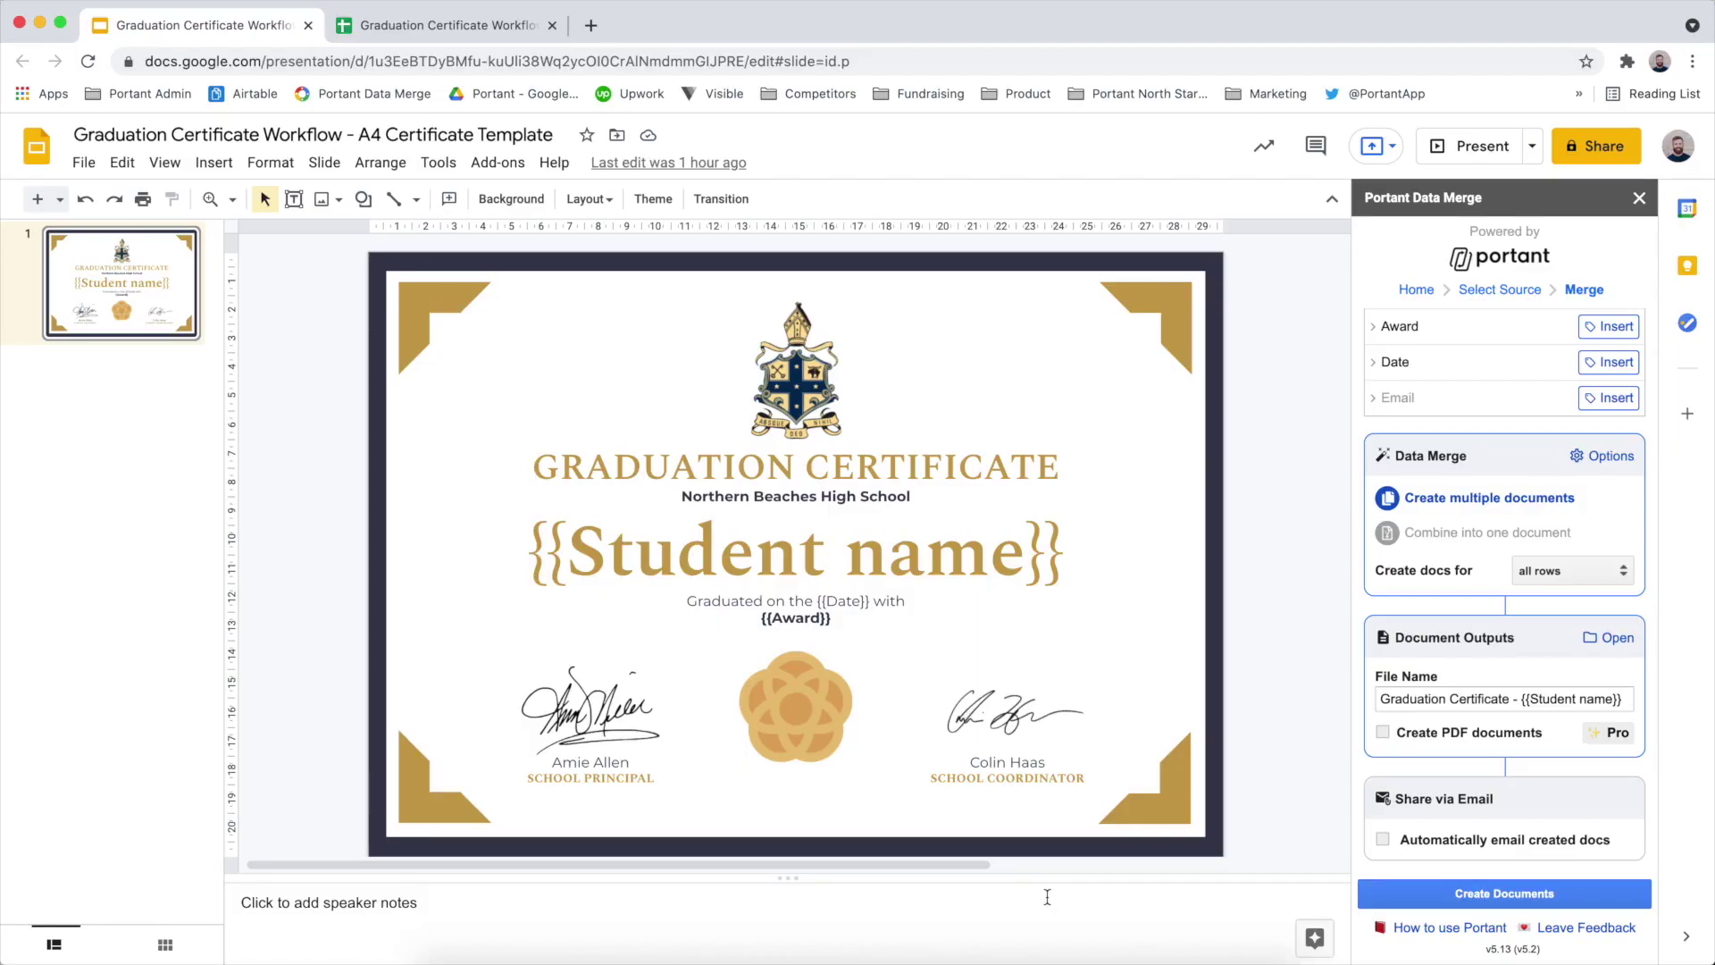
Step: Enable auto-emailing with recipient, a {{Student name}} subject and a pasted congratulations body
{"action": "left_click", "coordinate": [1384, 839]}
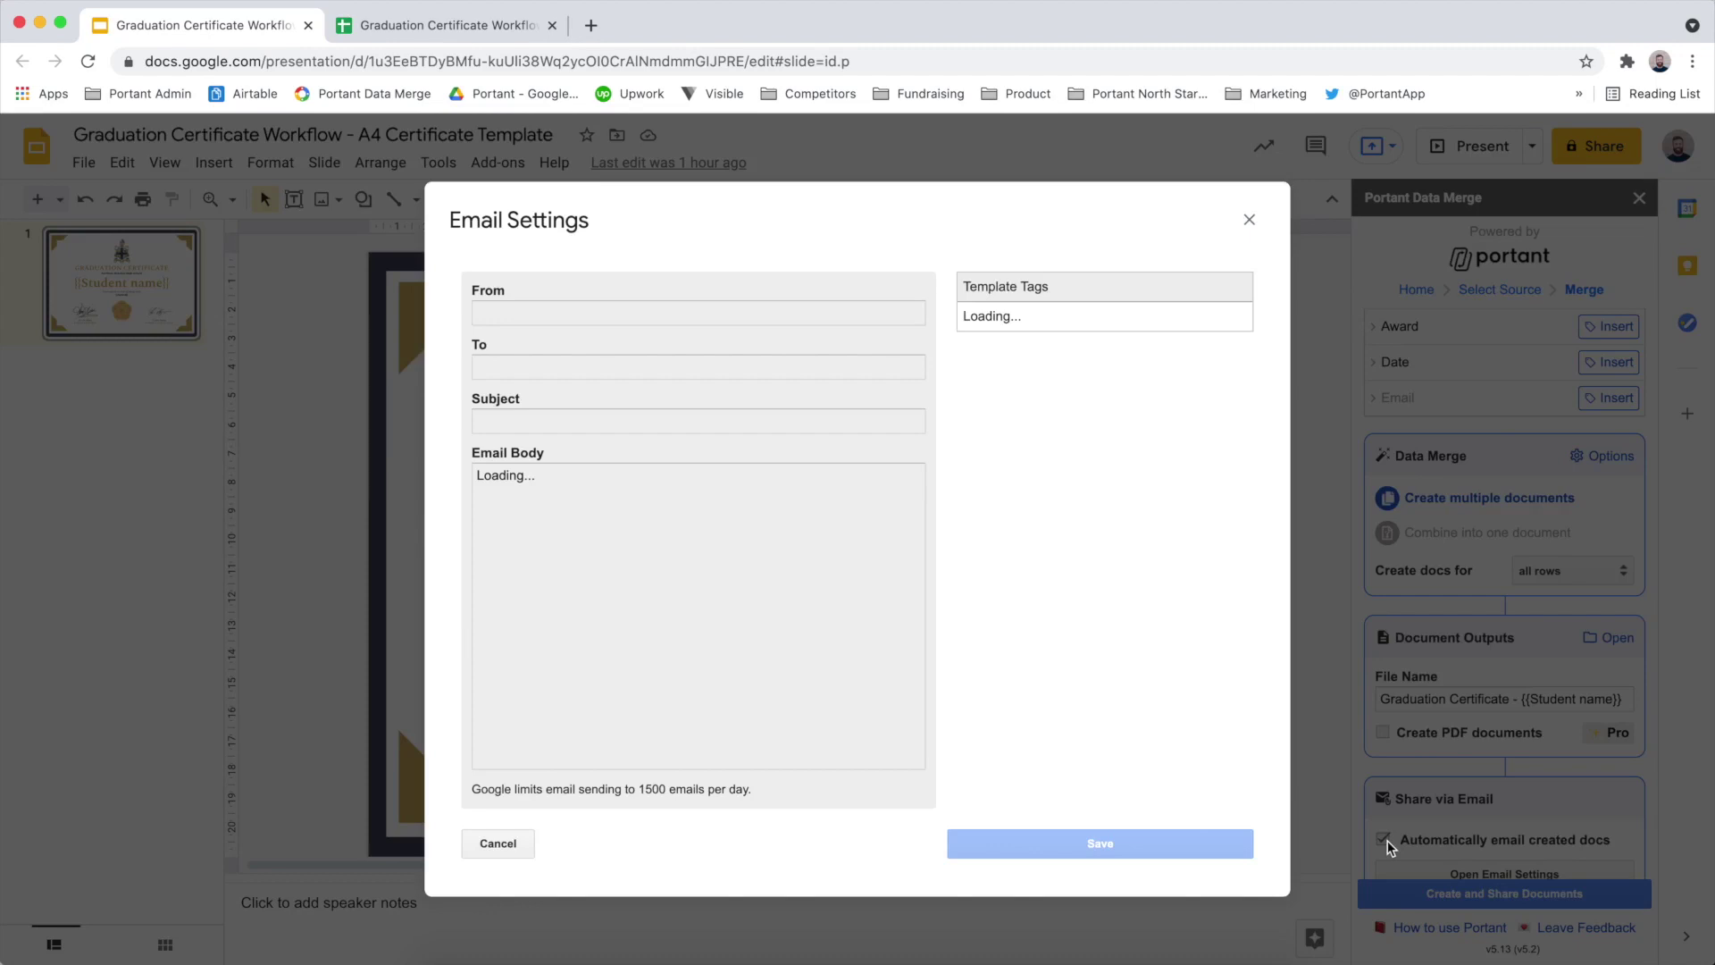
{"action": "left_click", "coordinate": [576, 364]}
{"action": "left_click", "coordinate": [558, 421]}
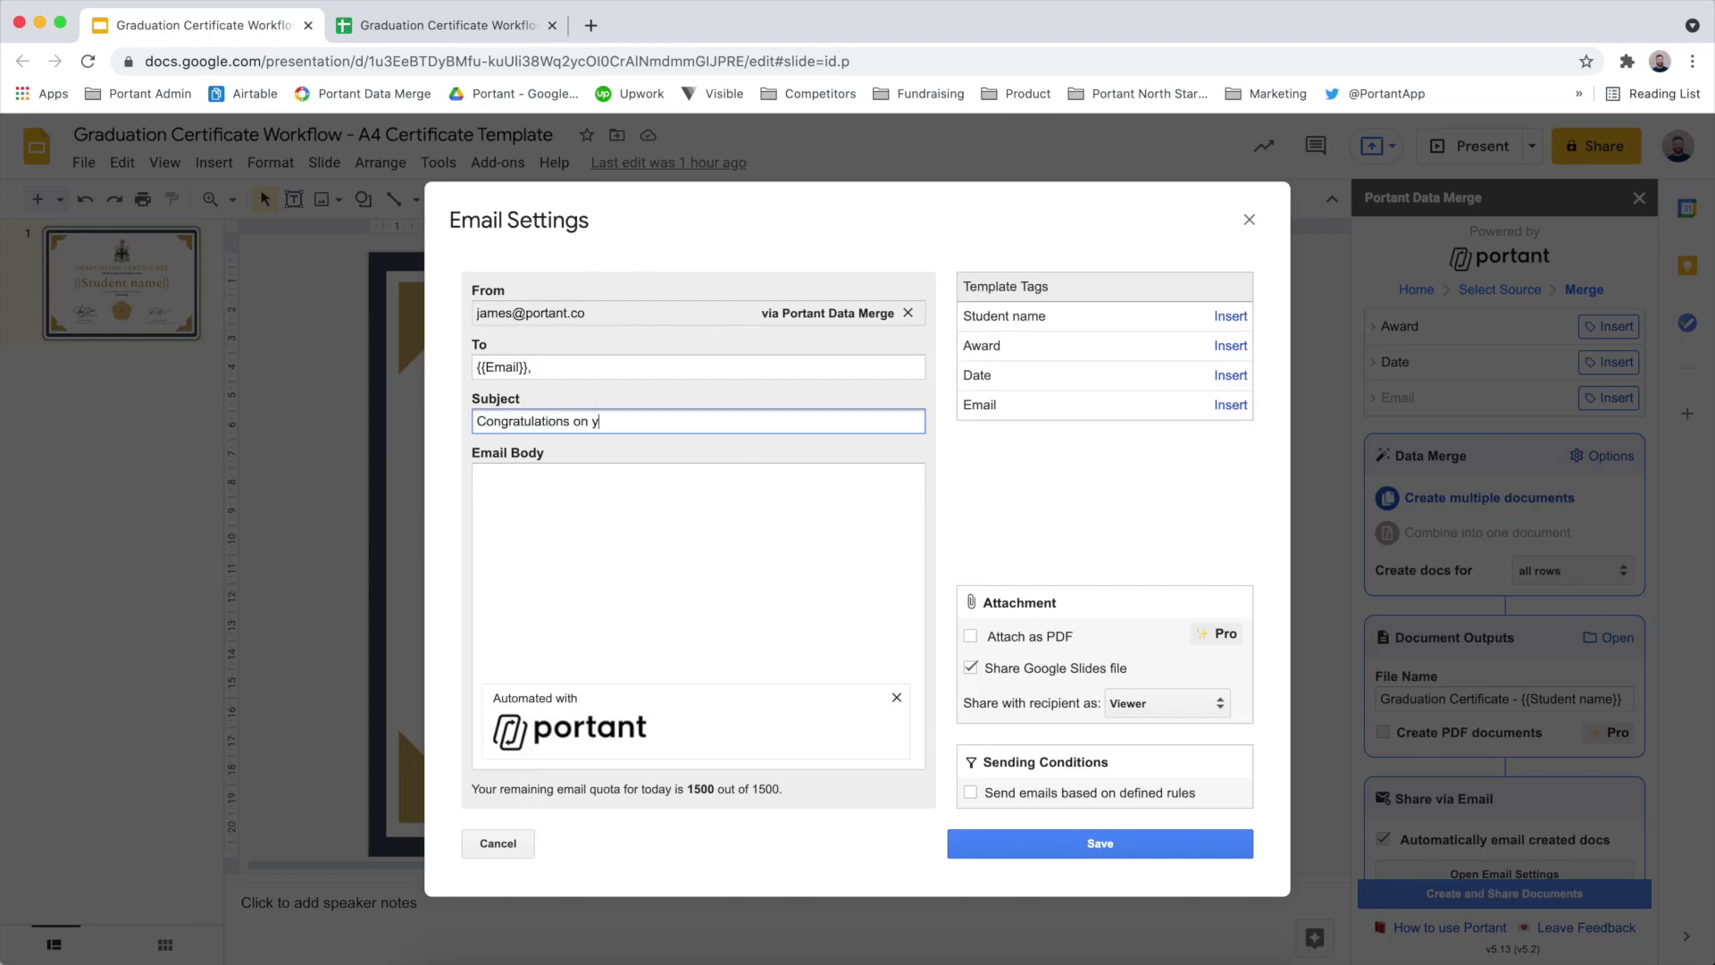
{"action": "left_click", "coordinate": [1230, 316]}
{"action": "left_click", "coordinate": [496, 474]}
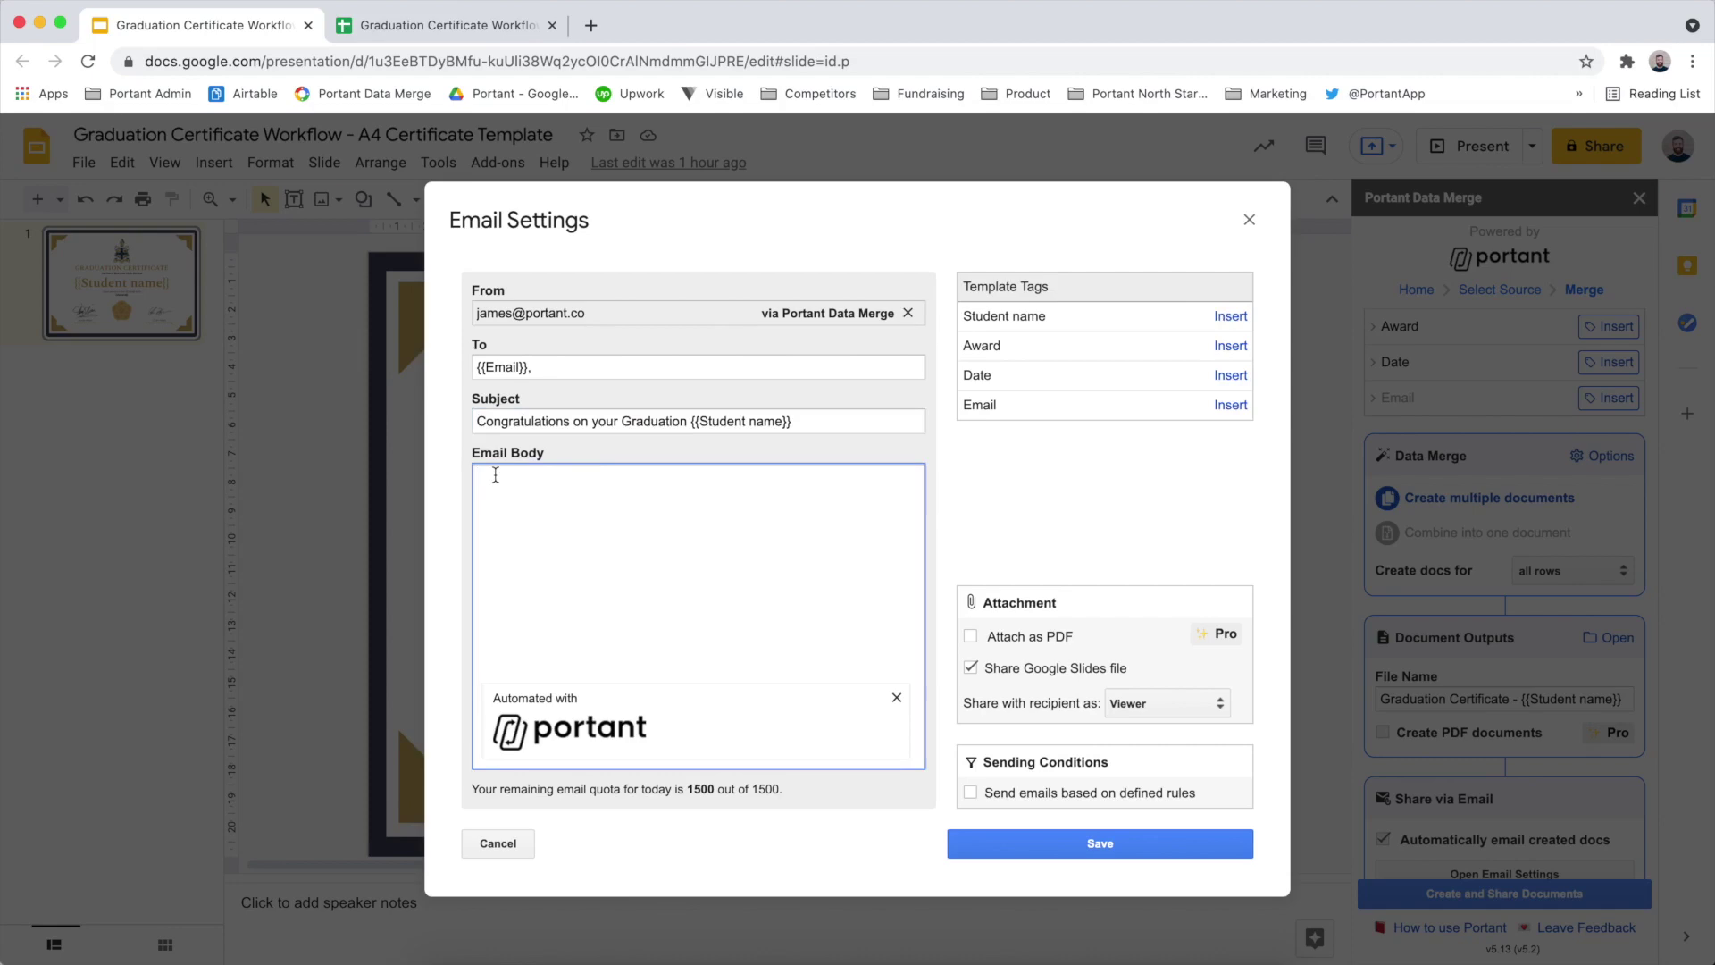
{"action": "type", "text": "Hi {{Student name}},  Congratulations on graduating from Northern Beaches High School on {{Date}}. You scored a {{Award}}.  We look forward to seeing what you achieve in the future. Please stay in touch!  Well done!  Amie and Colin"}
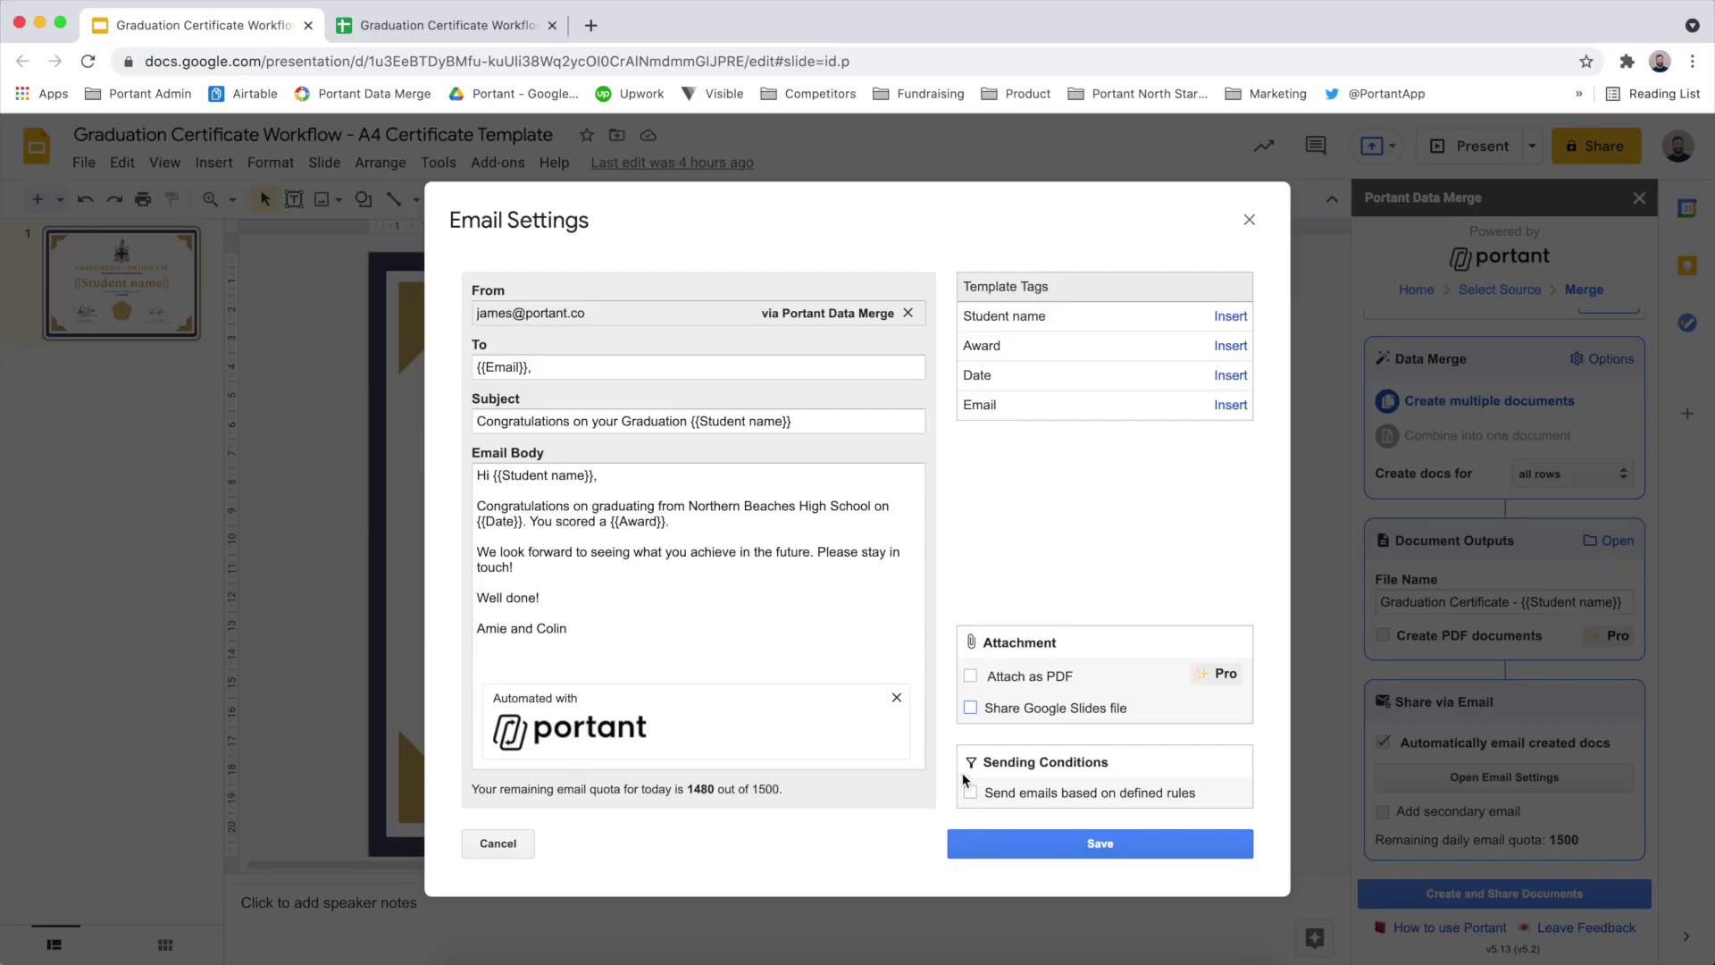
Step: Share the Slides file as Viewer, save the email settings, and generate the certificates
{"action": "left_click", "coordinate": [970, 708]}
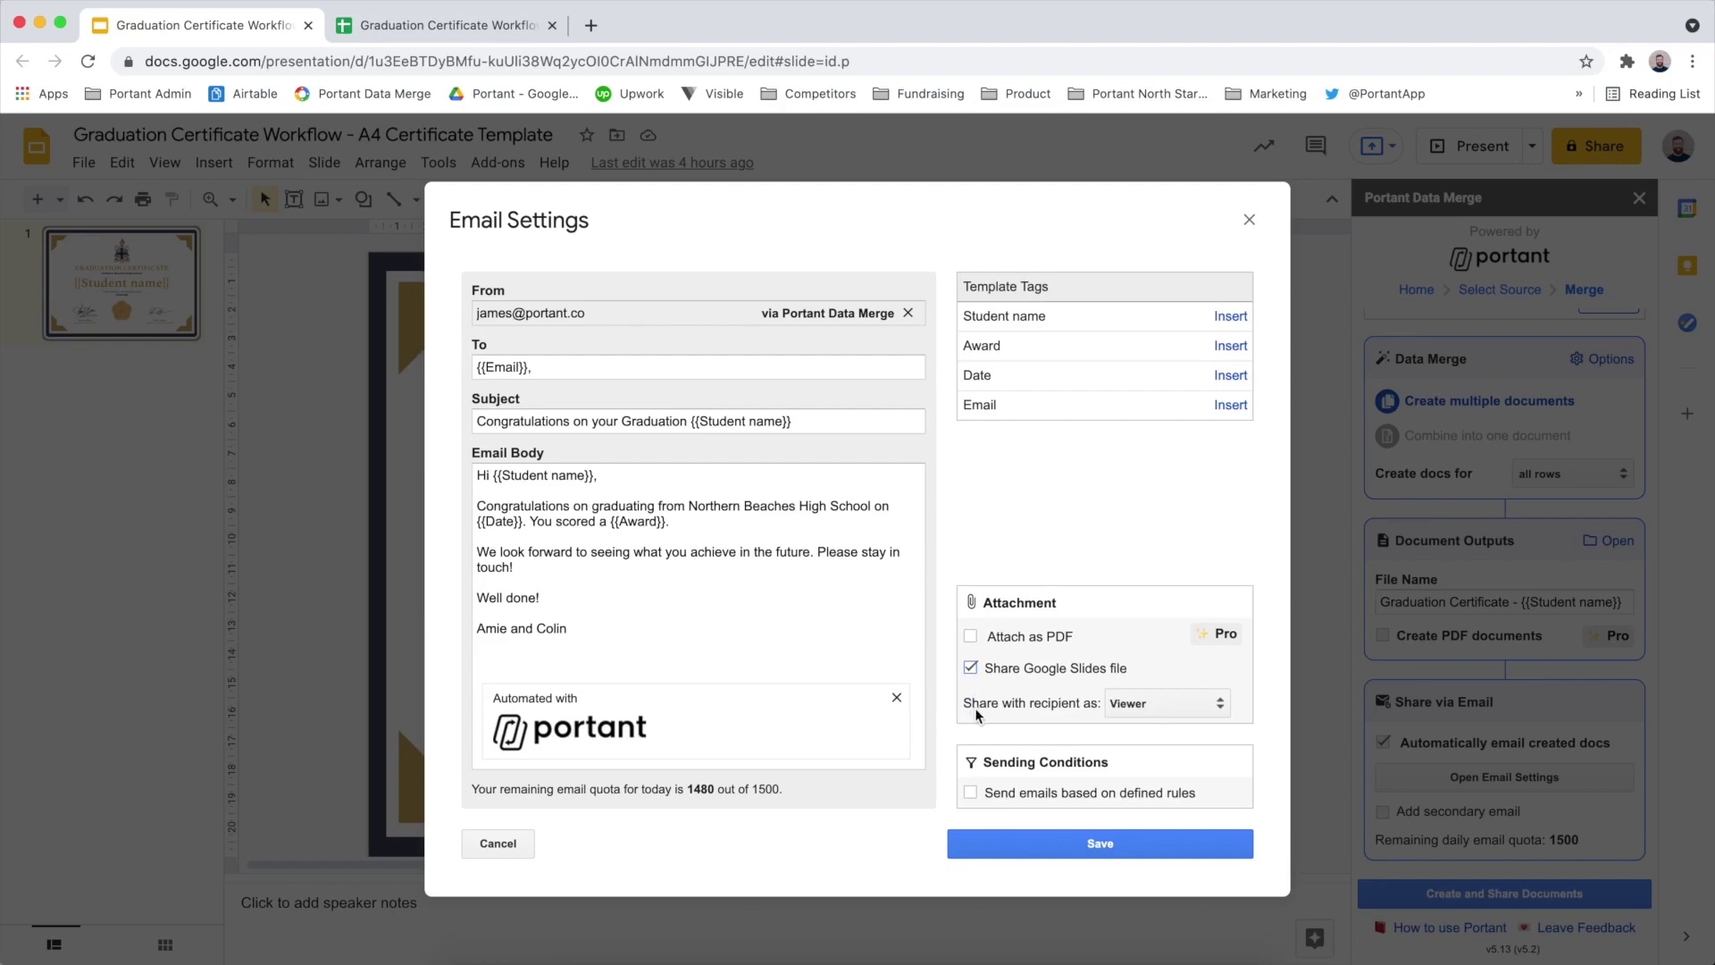
{"action": "left_click", "coordinate": [1139, 700]}
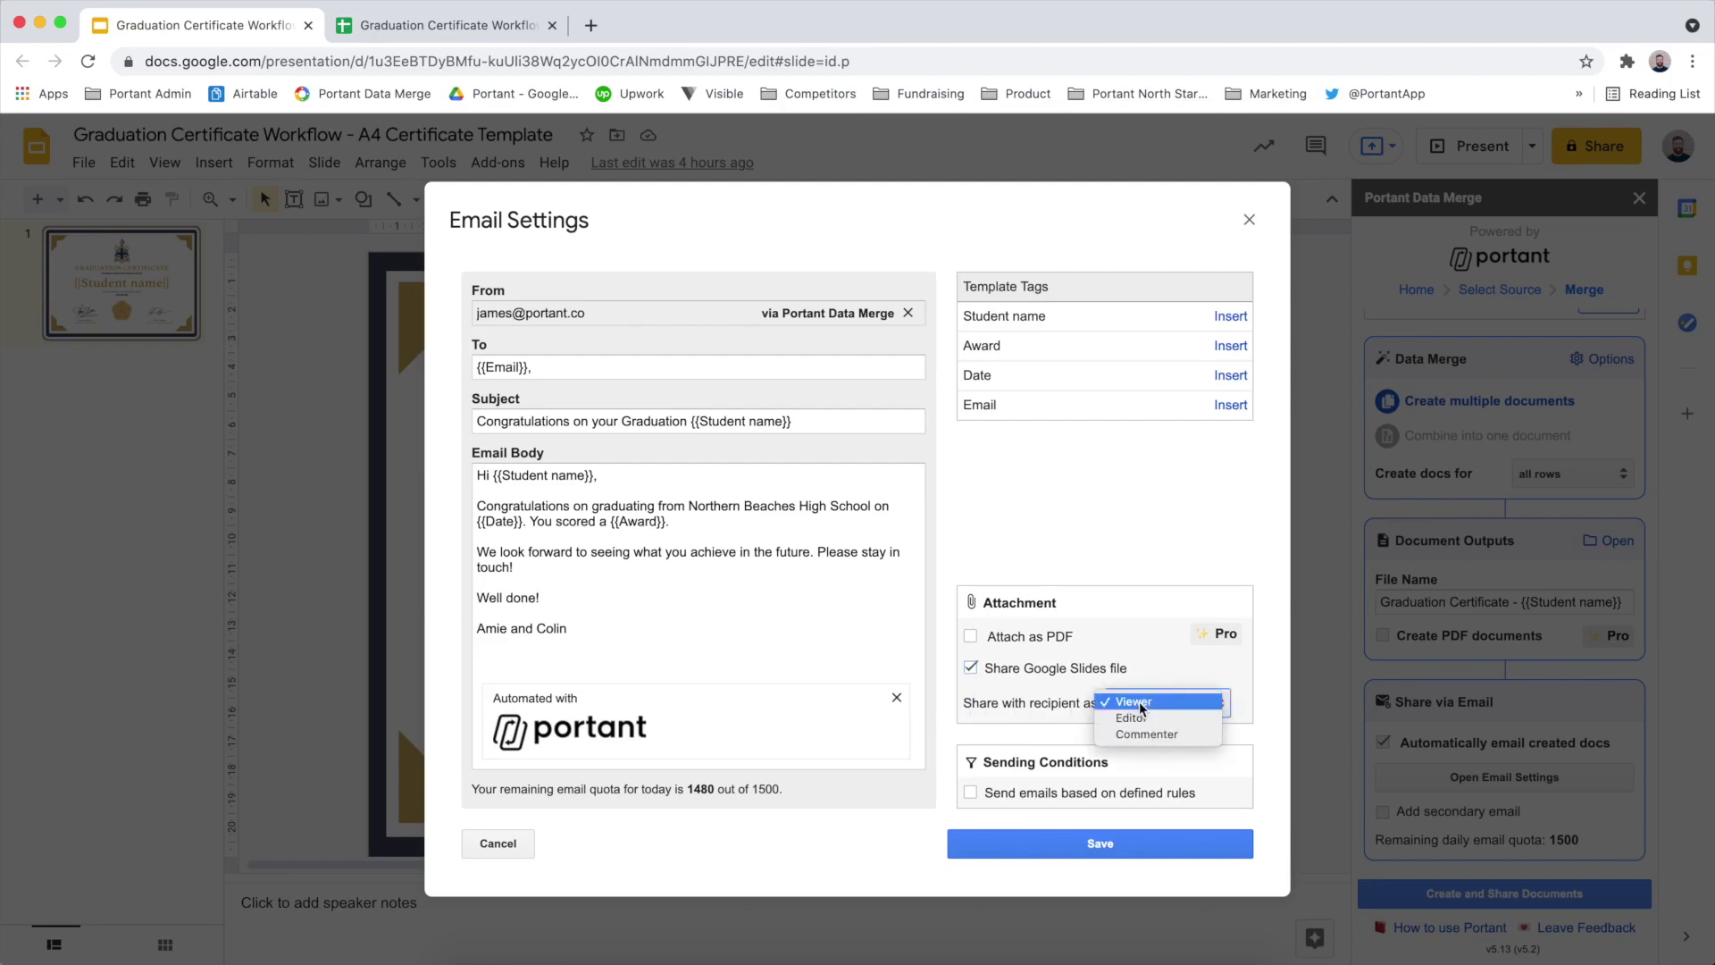
{"action": "left_click", "coordinate": [1139, 700]}
{"action": "left_click", "coordinate": [1103, 843]}
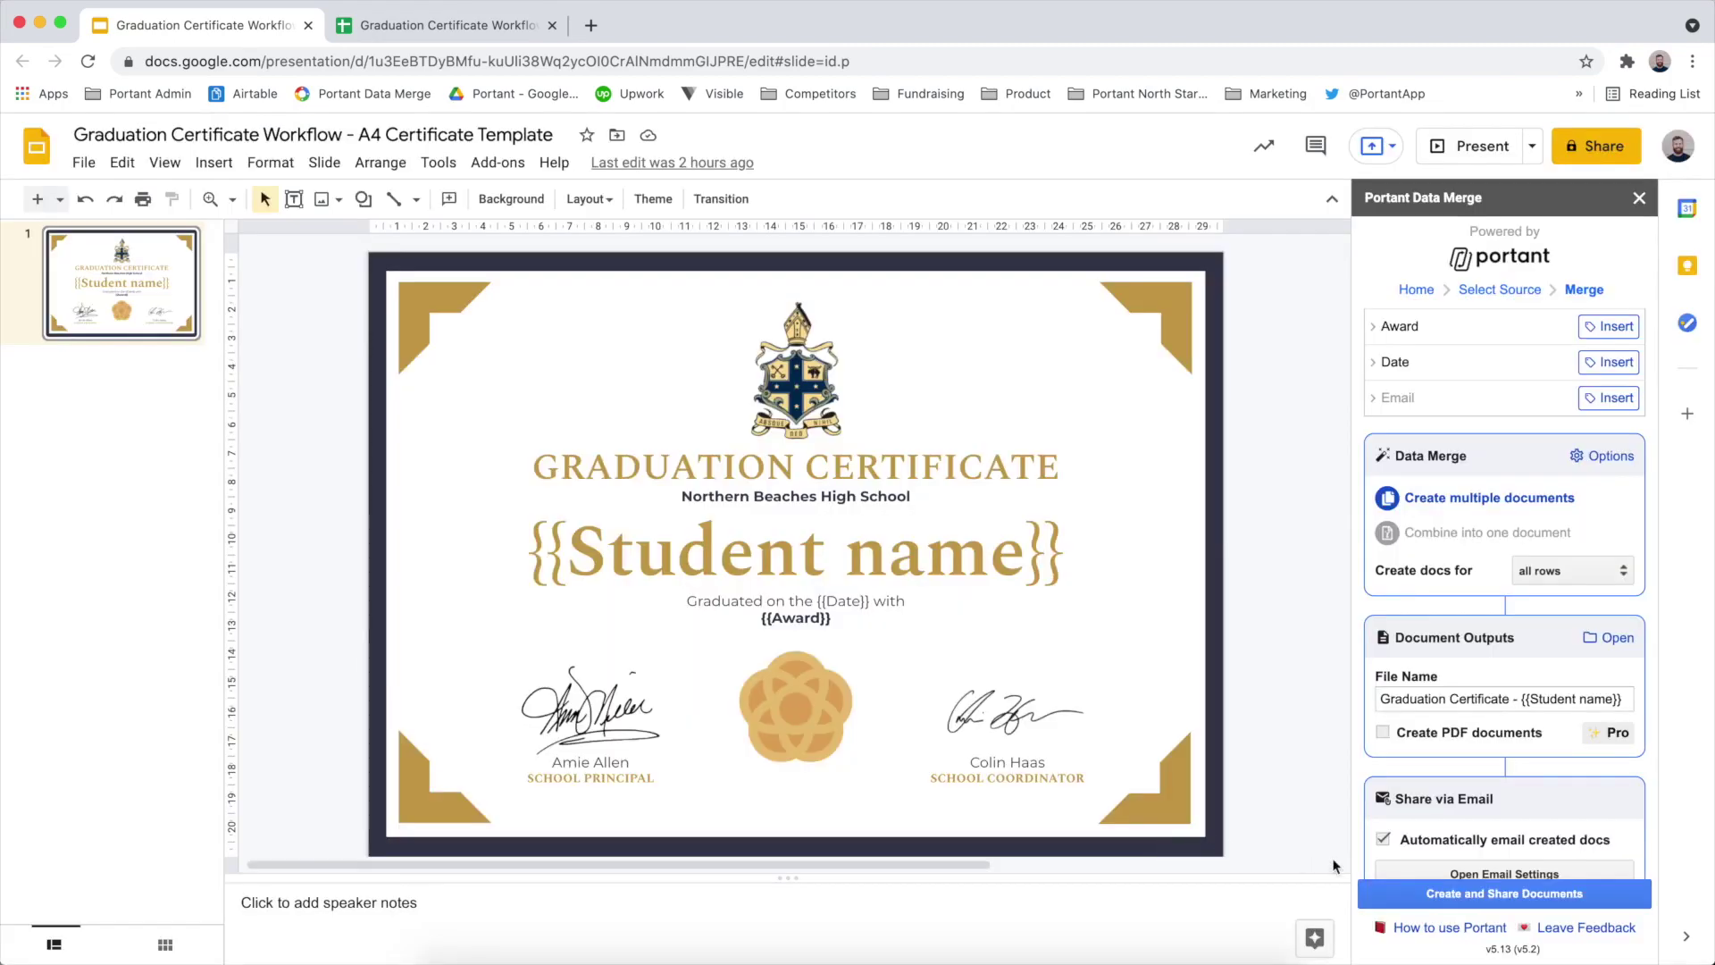
{"action": "left_click", "coordinate": [1414, 894]}
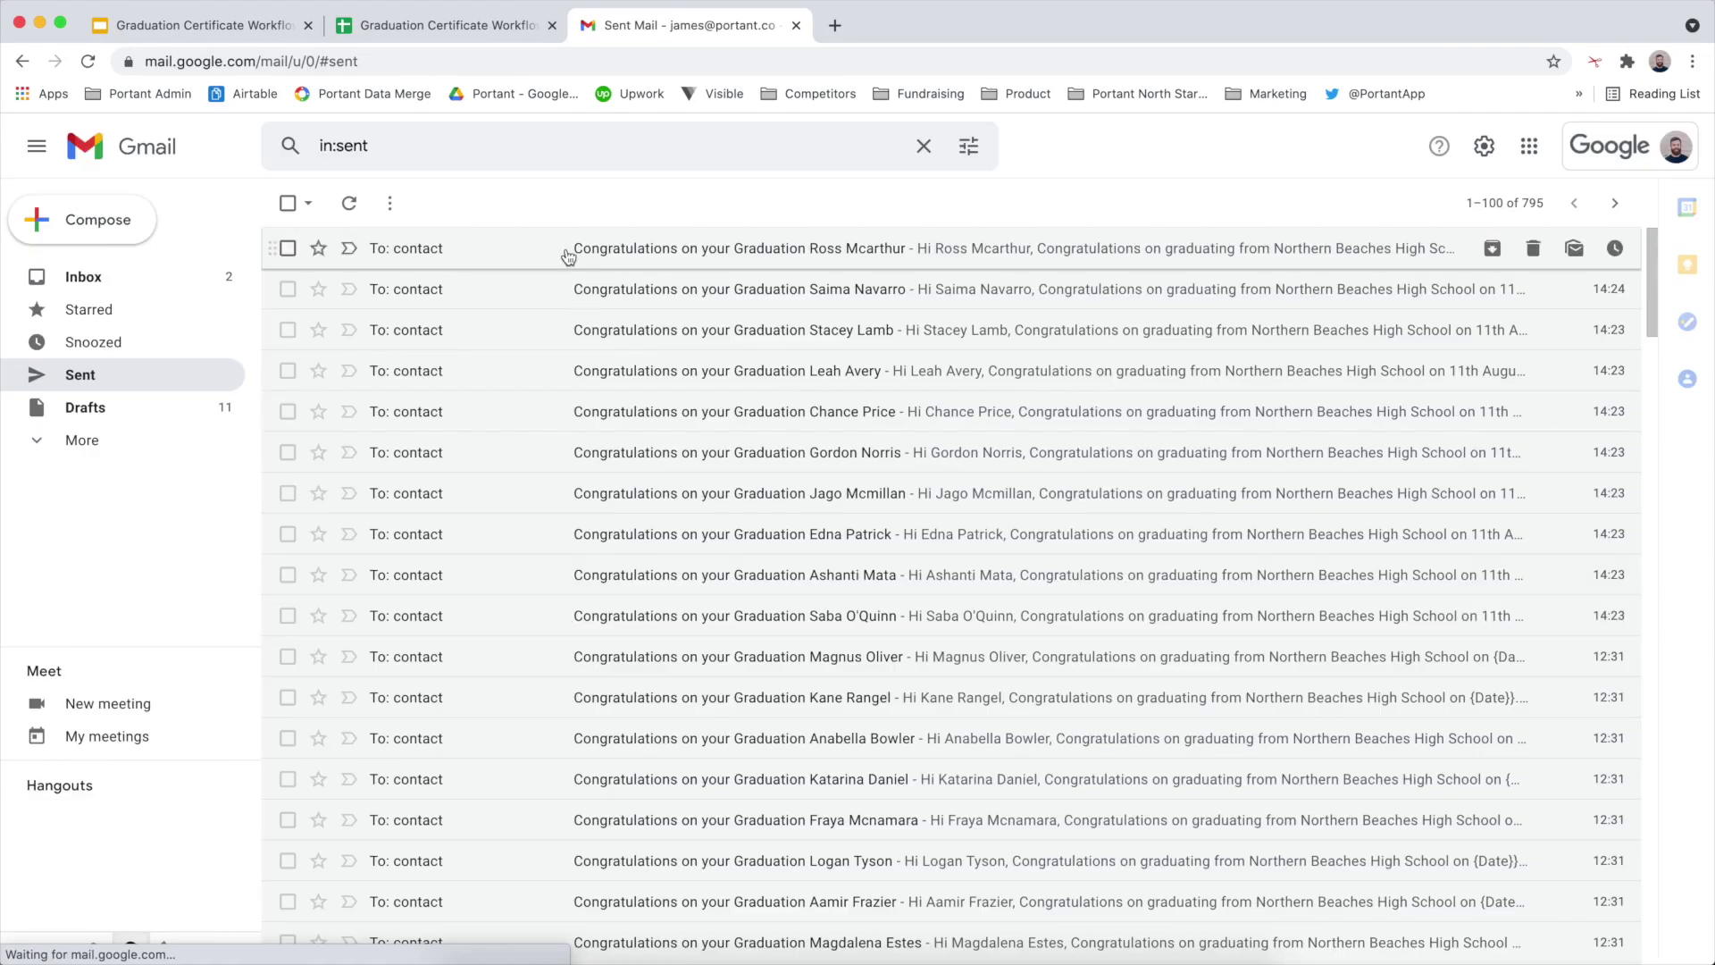
Step: Open the latest 'Congratulations on your Graduation' email in Gmail's Sent folder
{"action": "left_click", "coordinate": [566, 257]}
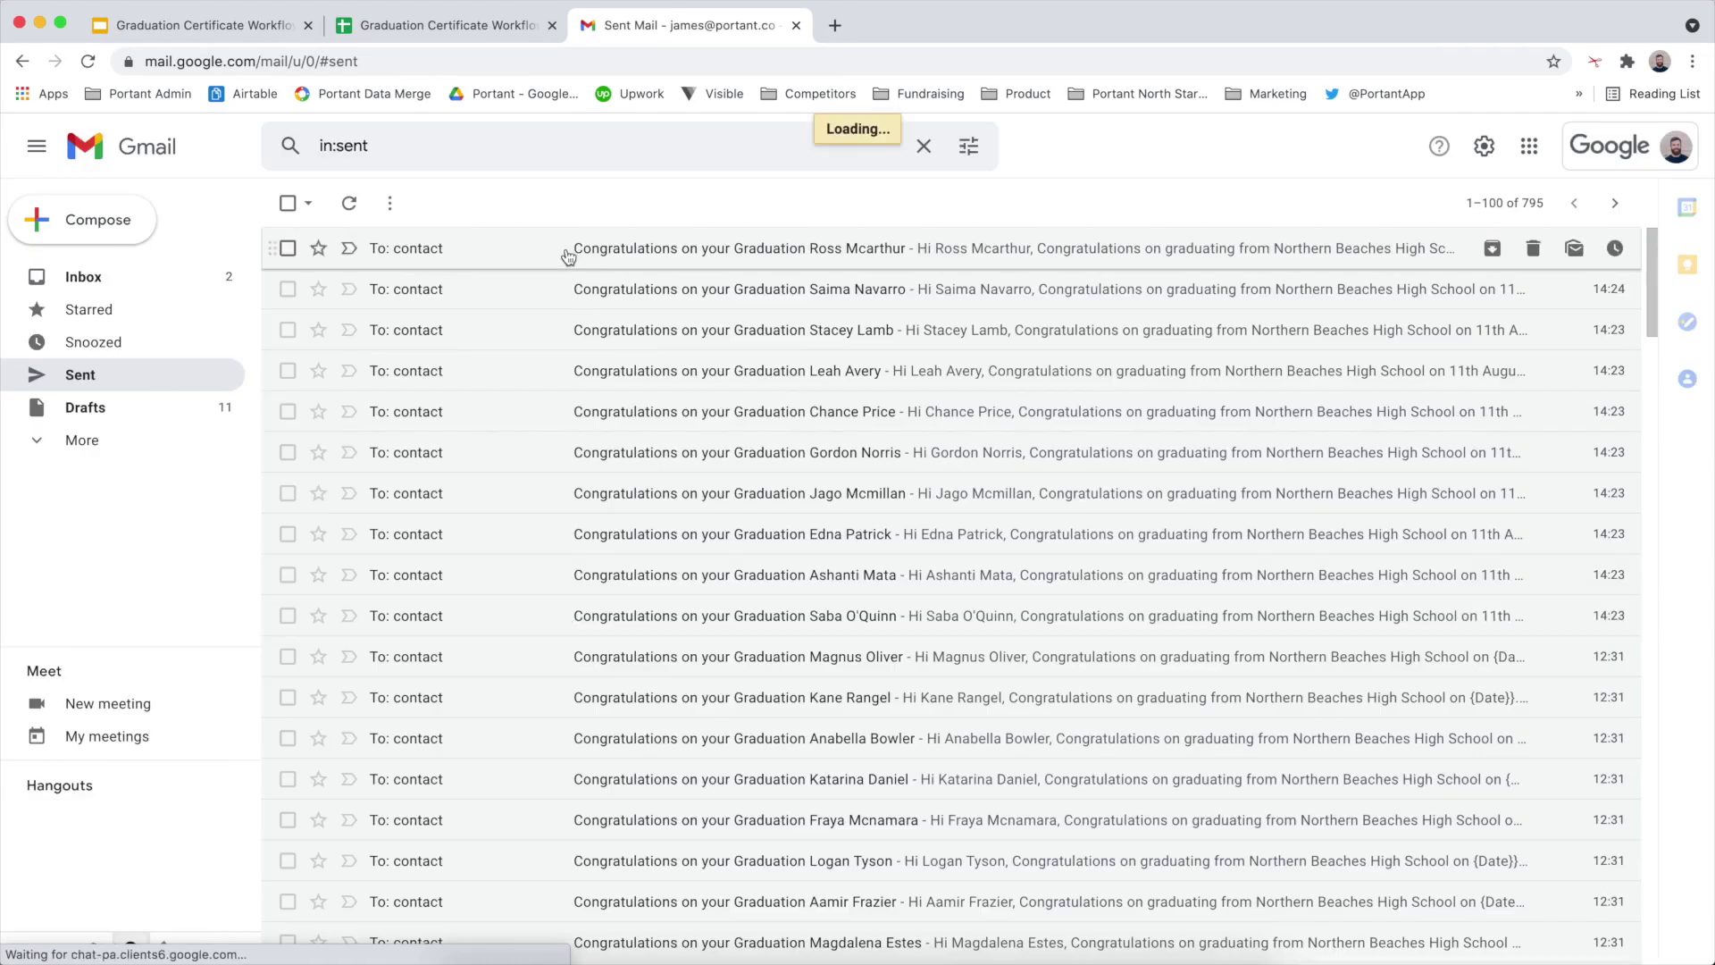